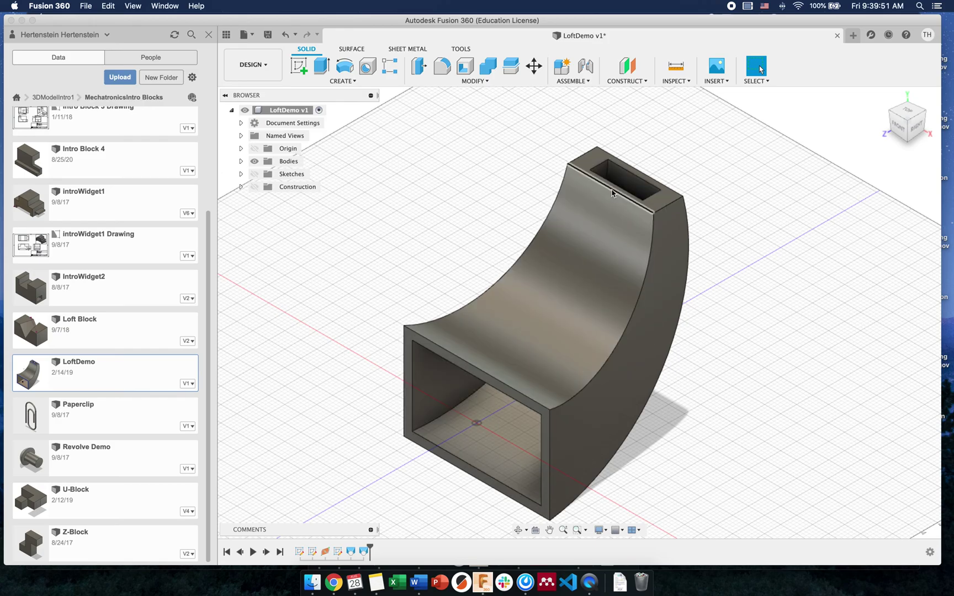
pyautogui.click(569, 165)
pyautogui.click(387, 207)
pyautogui.keyDown('shift'); pyautogui.moveTo(396, 251); pyautogui.dragTo(375, 246, button='middle'); pyautogui.keyUp('shift')
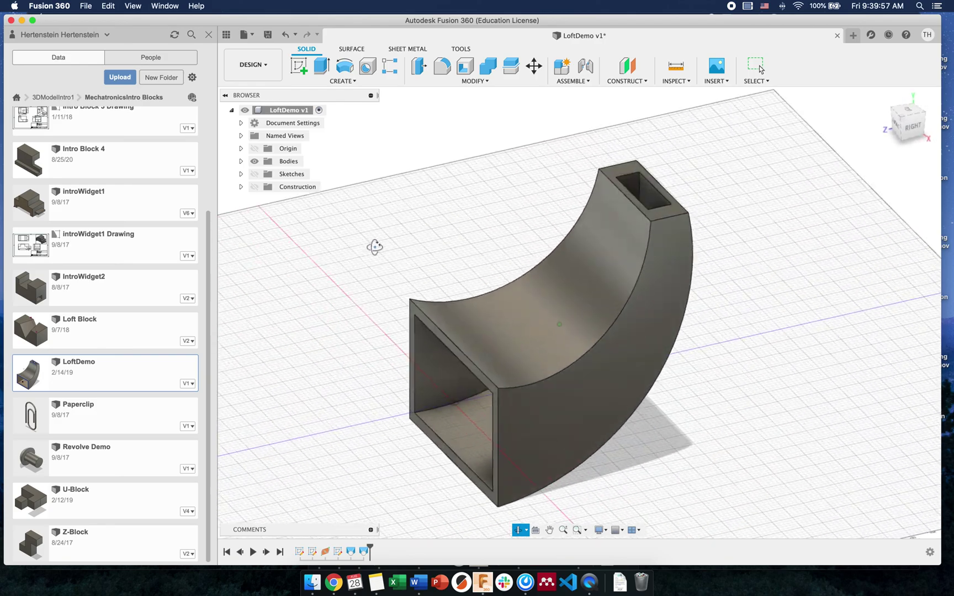
pyautogui.press('Escape')
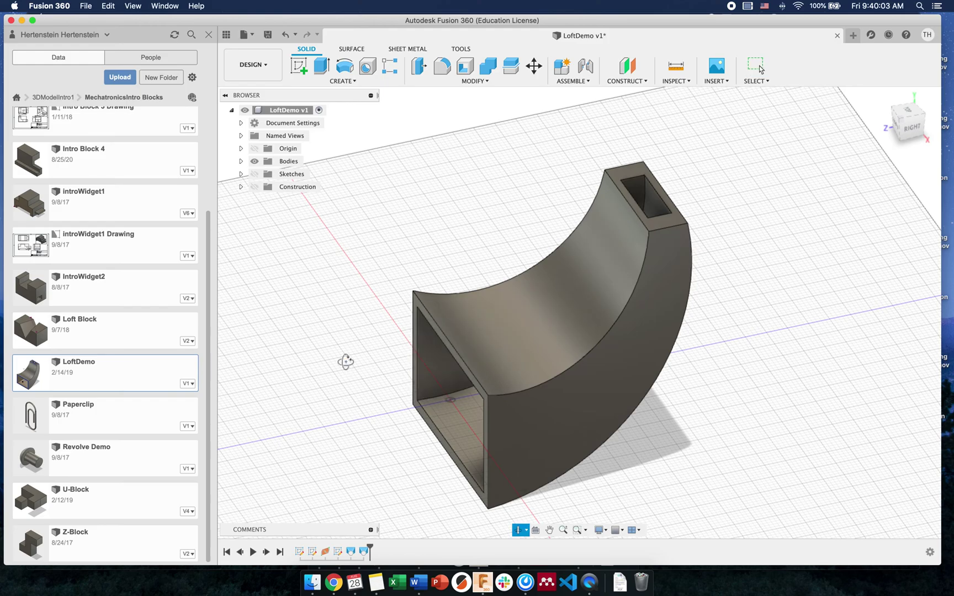
pyautogui.moveTo(346, 362)
pyautogui.keyDown('shift'); pyautogui.mouseDown(button='middle')
pyautogui.moveTo(366, 341)
pyautogui.moveTo(341, 356)
pyautogui.moveTo(349, 361)
pyautogui.mouseUp(button='middle'); pyautogui.keyUp('shift')
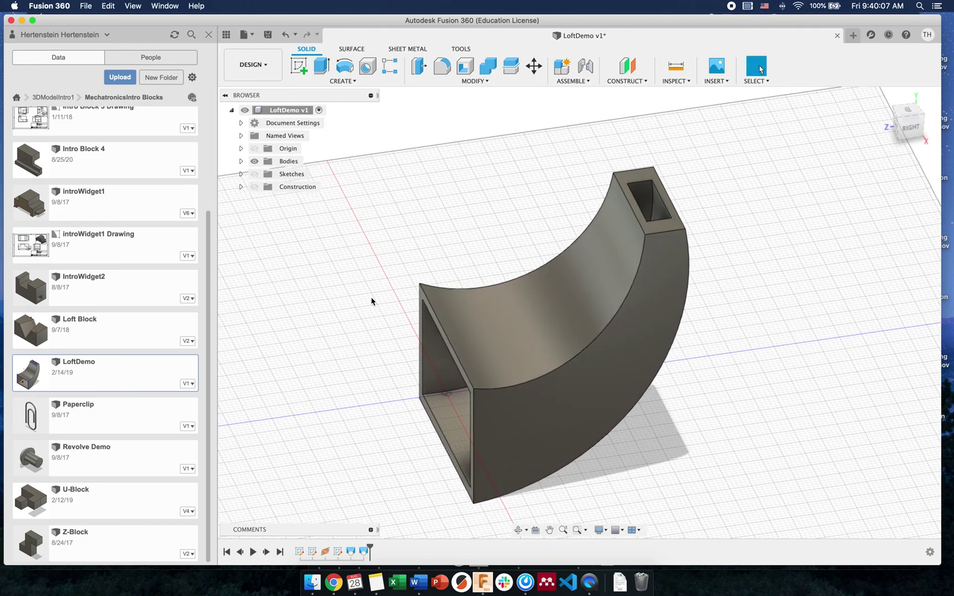
# Create a new design and sketch a two-point rectangle on the horizontal plane with one corner at the origin.
pyautogui.click(853, 34)
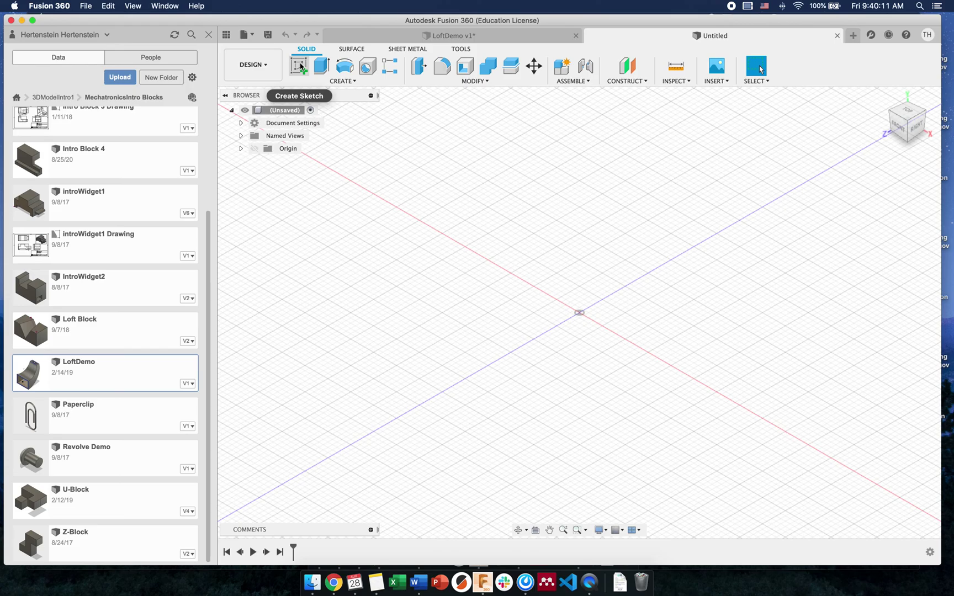
pyautogui.click(325, 82)
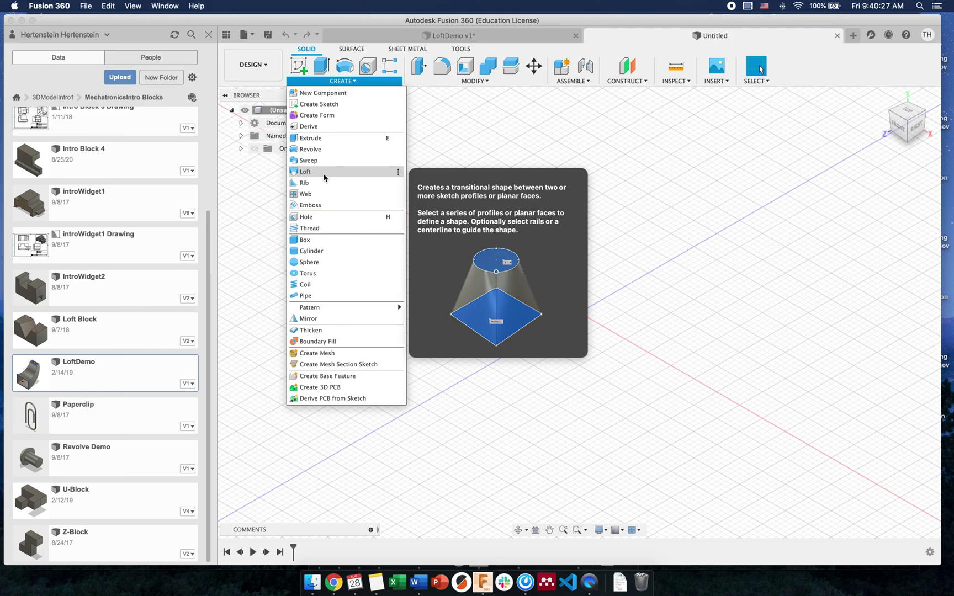
pyautogui.click(299, 66)
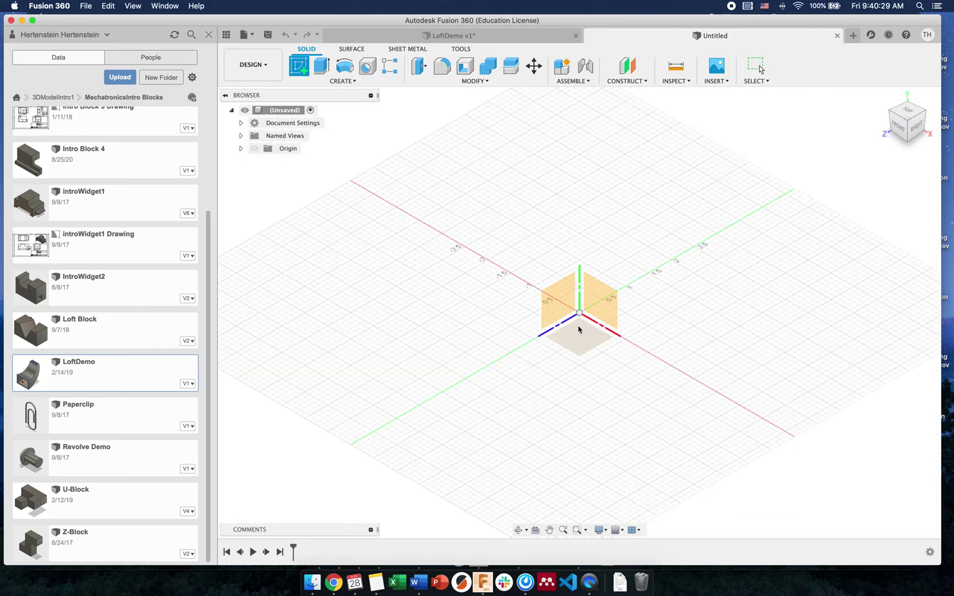
pyautogui.click(578, 330)
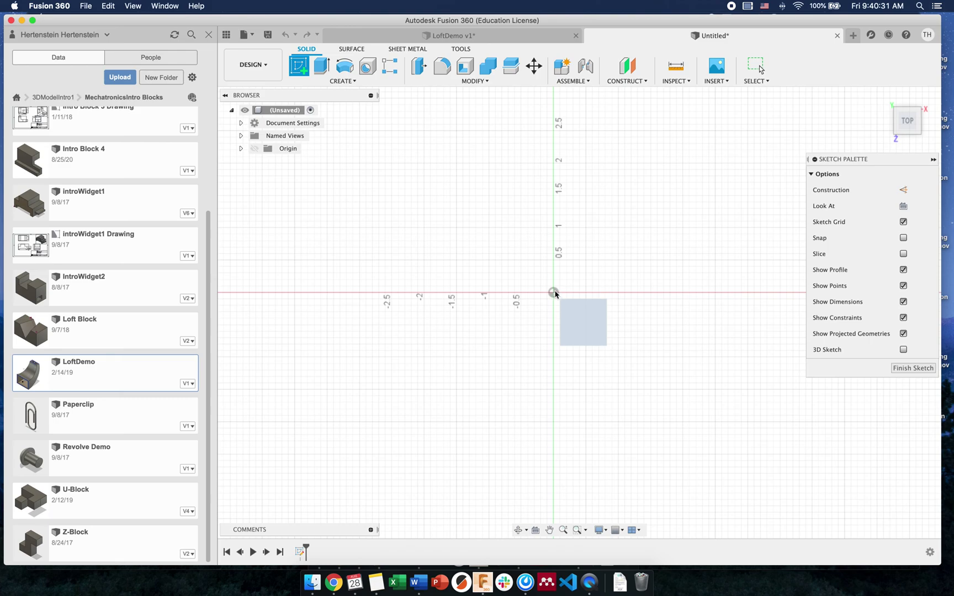
pyautogui.press('r')
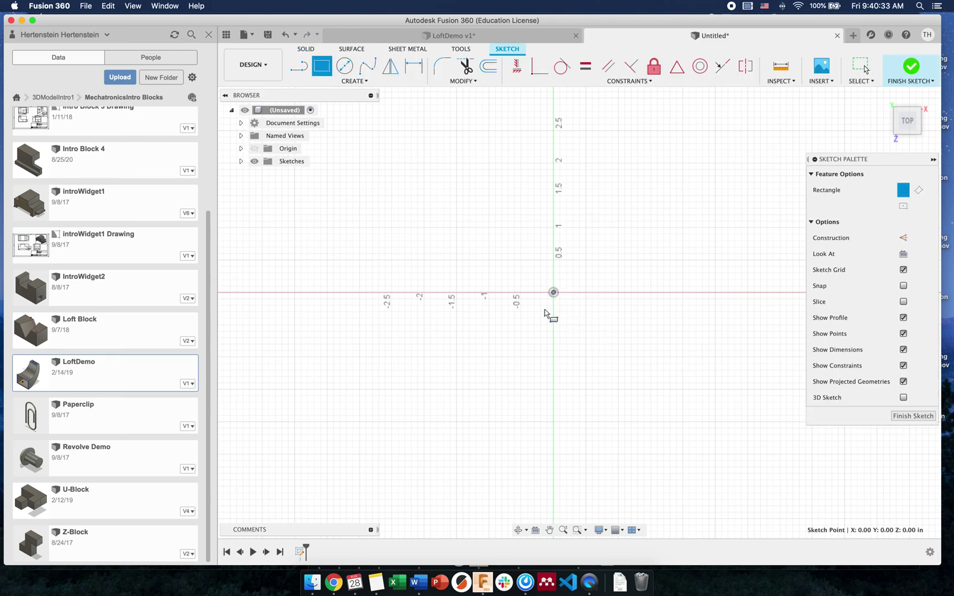
pyautogui.click(553, 293)
pyautogui.click(668, 238)
pyautogui.click(860, 66)
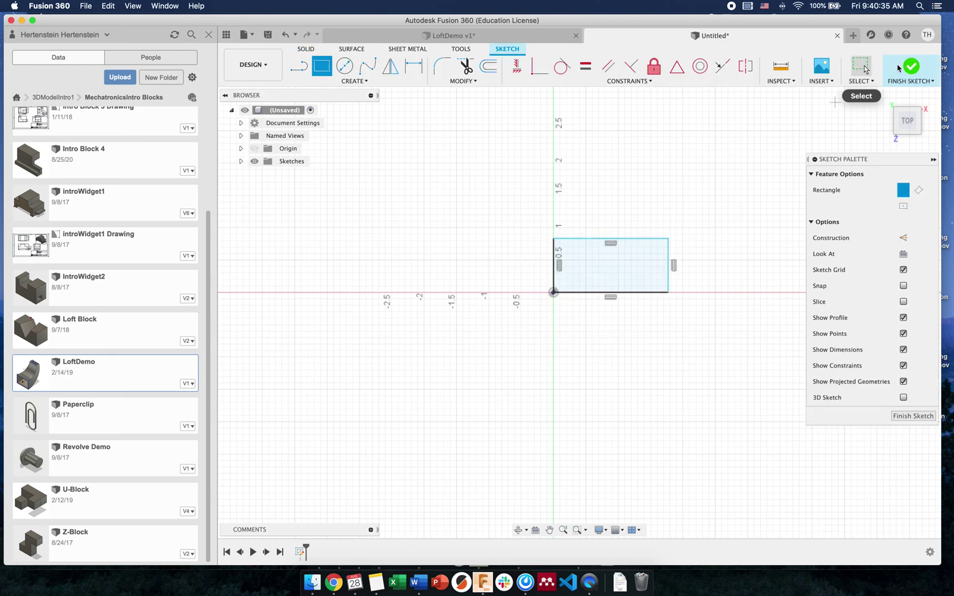
pyautogui.click(891, 105)
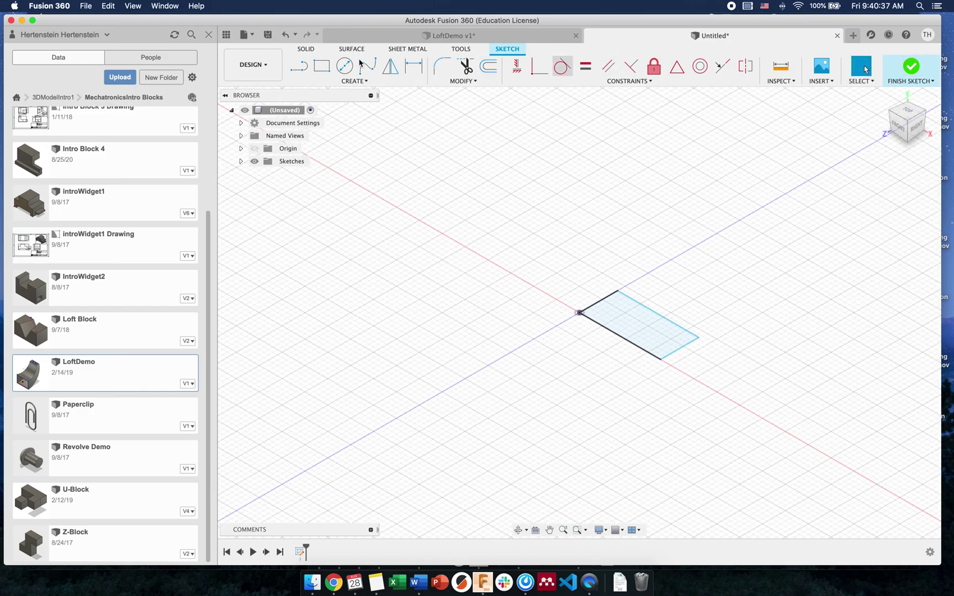
pyautogui.click(299, 66)
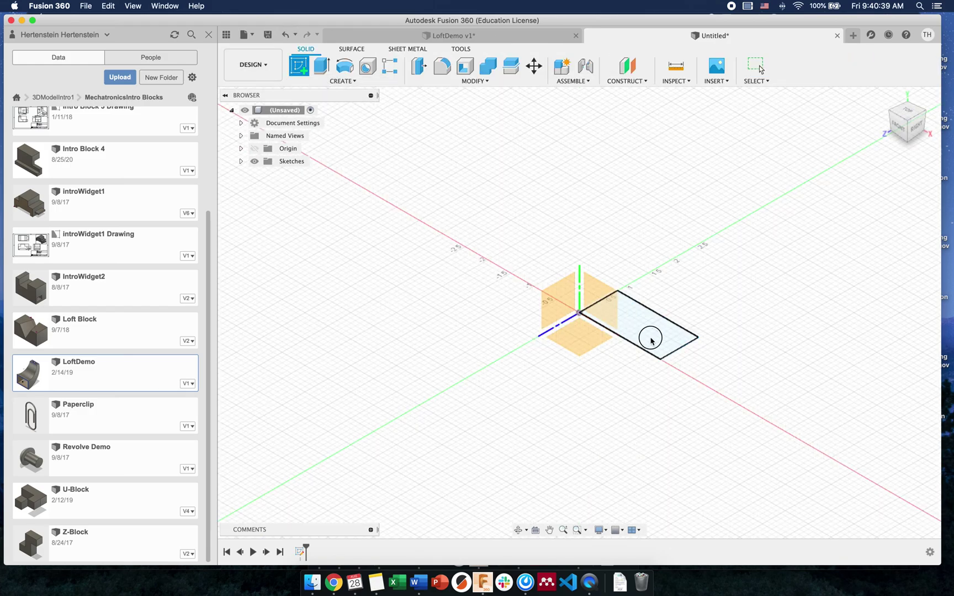
pyautogui.click(650, 333)
pyautogui.click(915, 62)
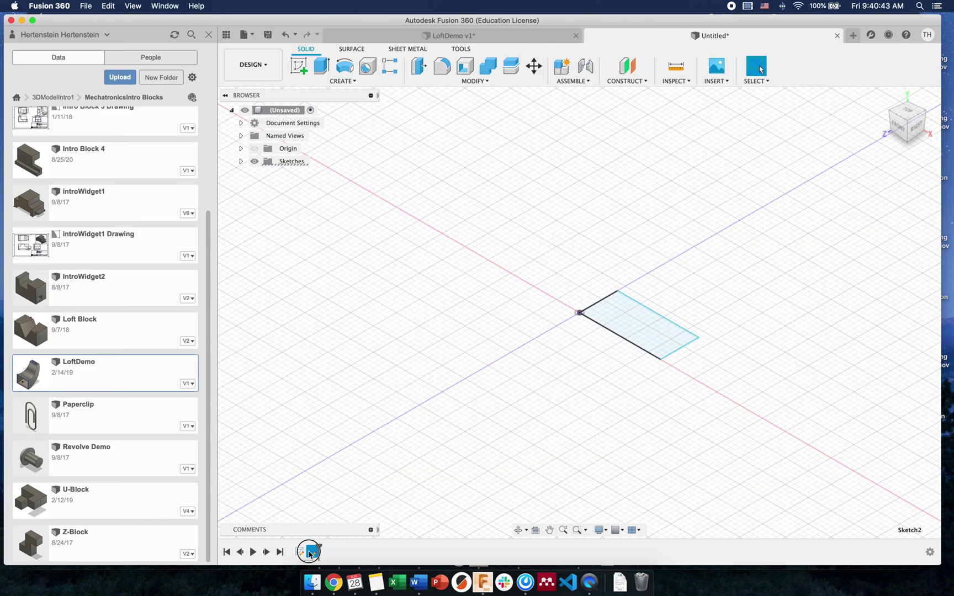
# Create an offset construction plane about 0.6 in above the rectangle profile.
pyautogui.click(627, 66)
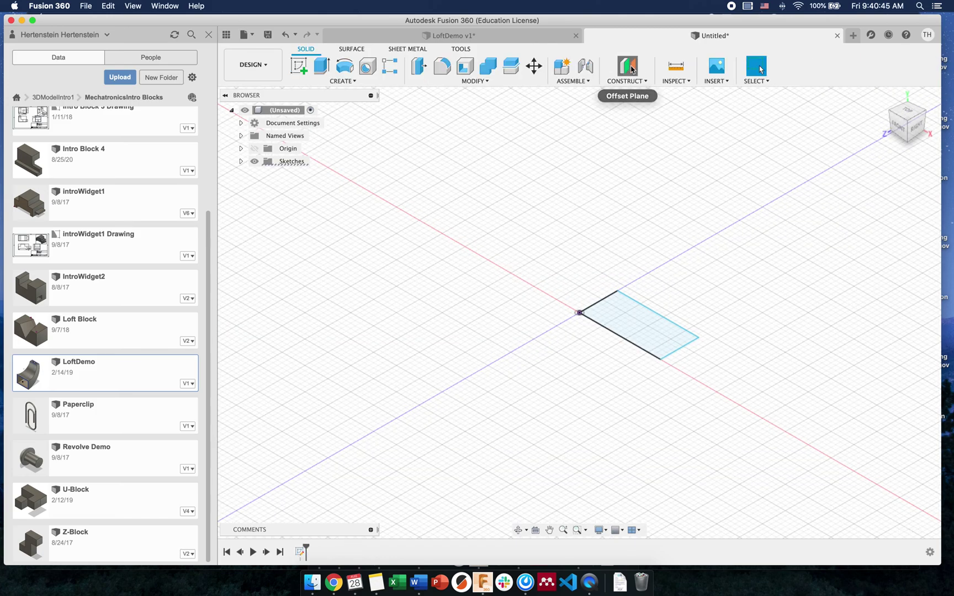
pyautogui.click(640, 313)
pyautogui.moveTo(639, 313); pyautogui.dragTo(683, 281)
pyautogui.click(879, 225)
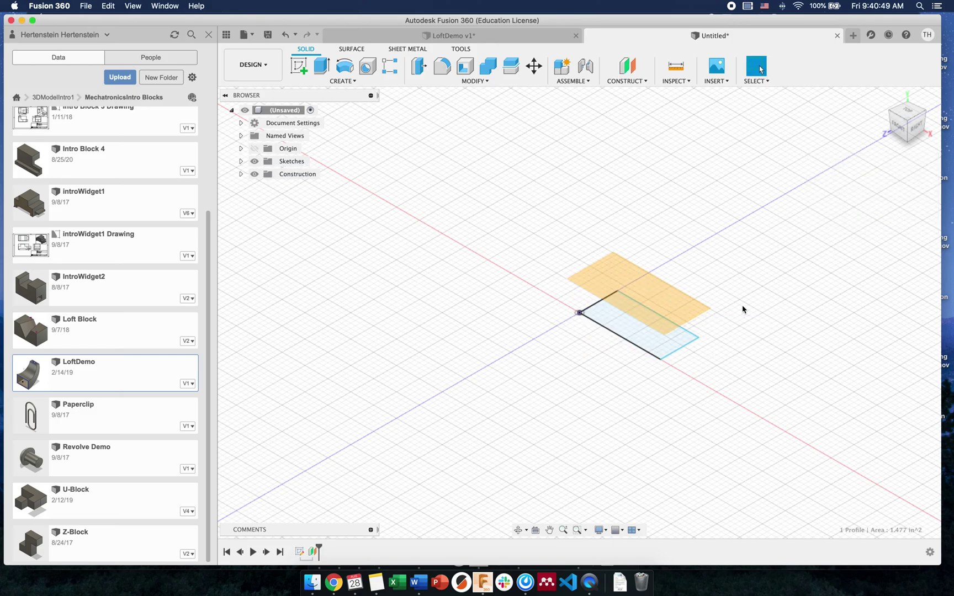
# Sketch a closed, irregular pointed outline of straight lines on the offset plane above the rectangle and finish the sketch.
pyautogui.moveTo(758, 284)
pyautogui.keyDown('shift'); pyautogui.mouseDown(button='middle')
pyautogui.moveTo(762, 253)
pyautogui.moveTo(762, 274)
pyautogui.mouseUp(button='middle'); pyautogui.keyUp('shift')
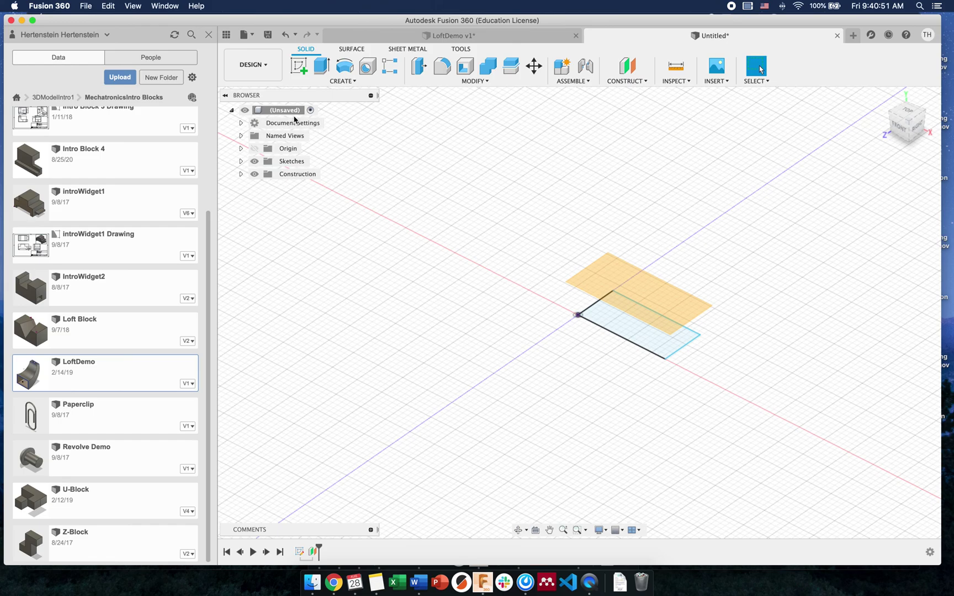
pyautogui.click(298, 66)
pyautogui.click(664, 301)
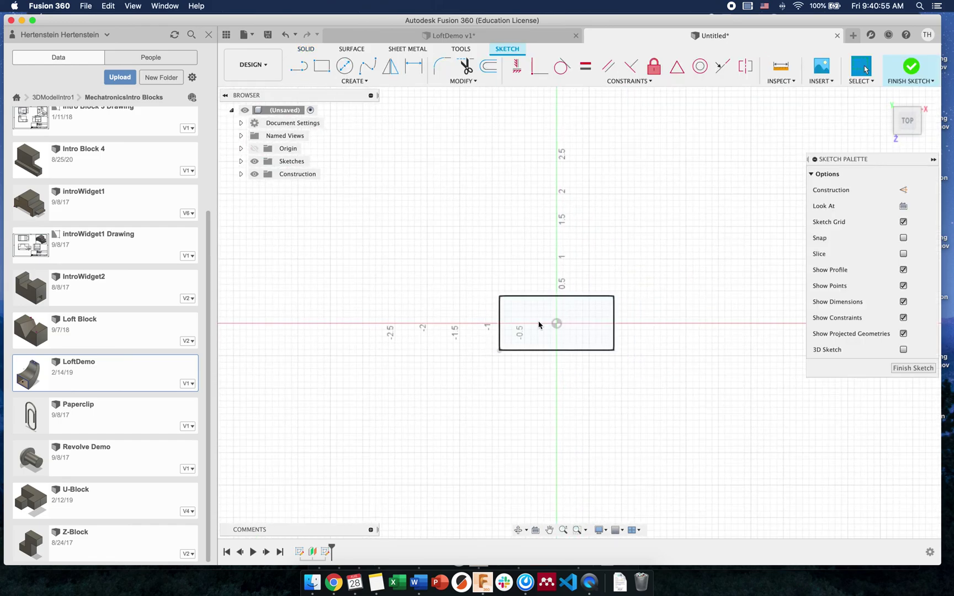
pyautogui.press('l')
pyautogui.click(520, 316)
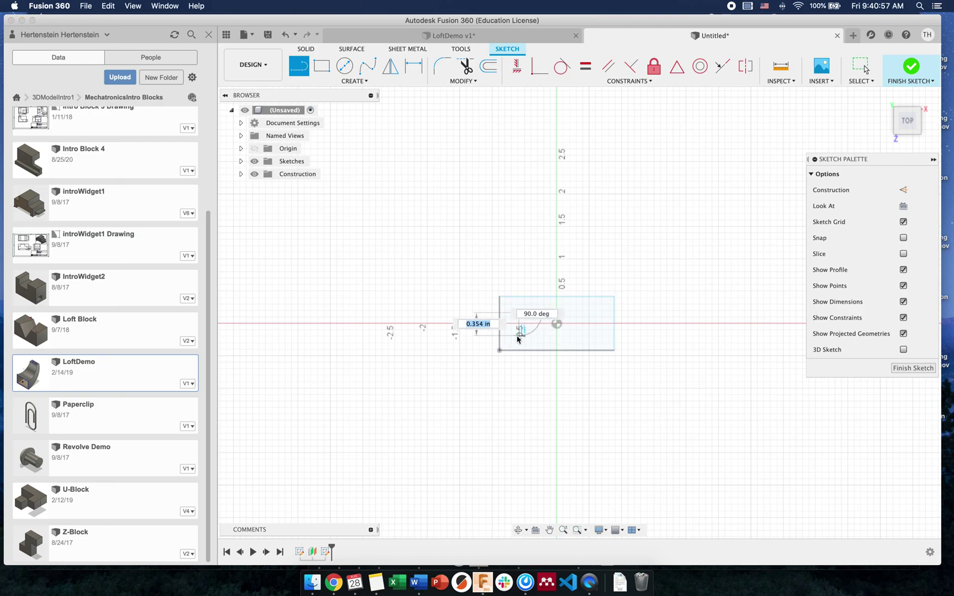
pyautogui.click(538, 334)
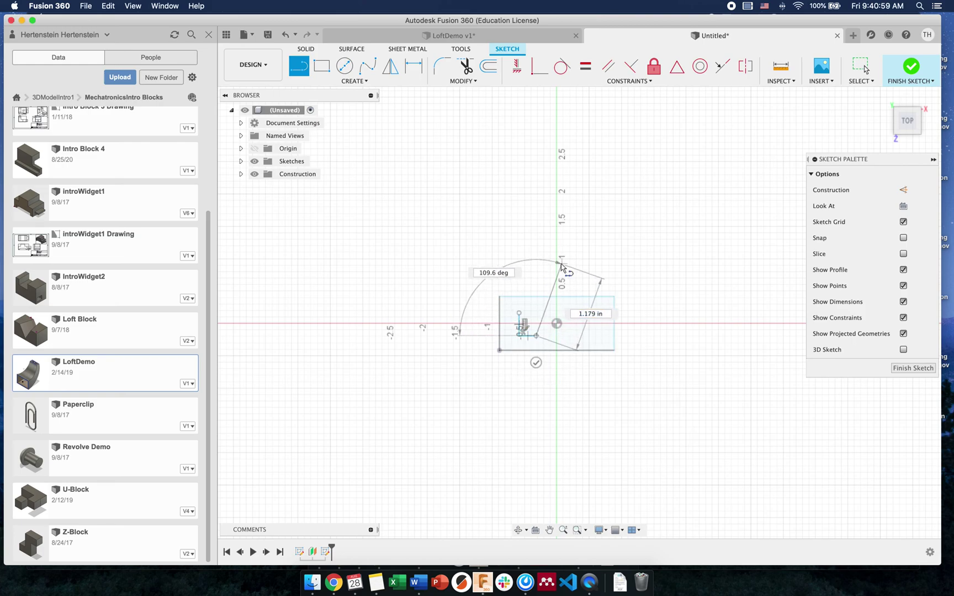
pyautogui.click(562, 264)
pyautogui.click(535, 301)
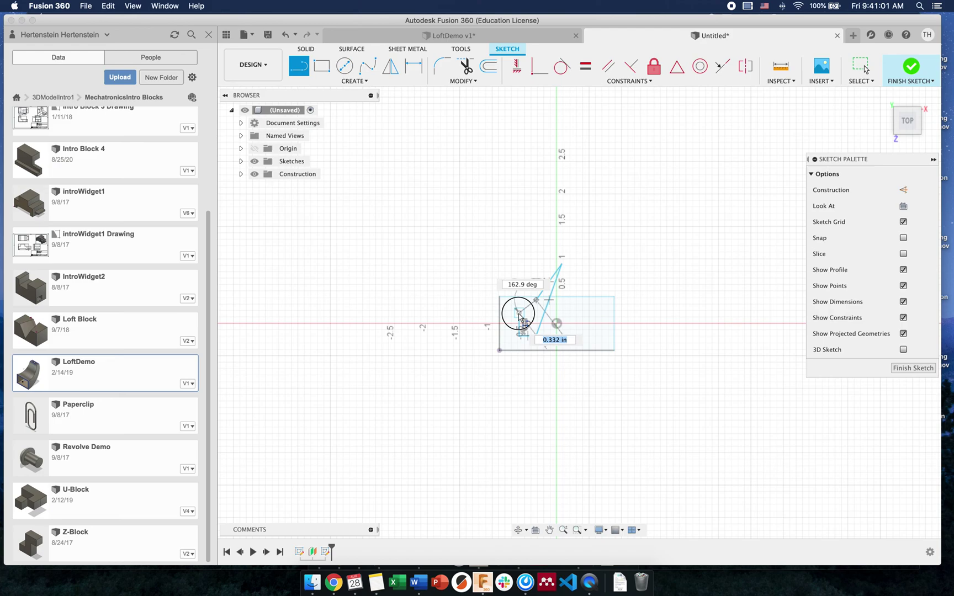
pyautogui.click(520, 316)
pyautogui.press('Escape')
pyautogui.click(883, 97)
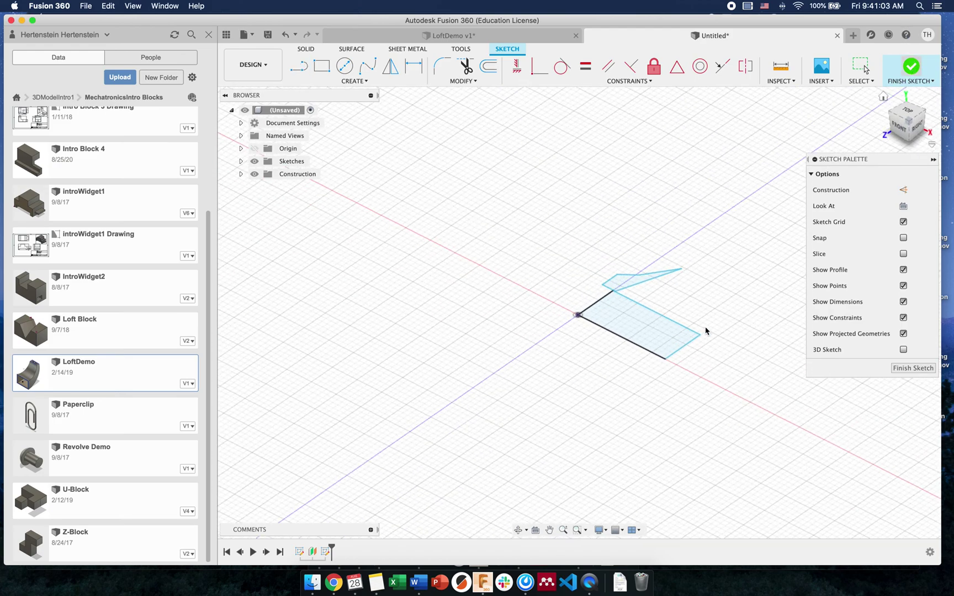
pyautogui.press('Return')
# Loft a new body from the rectangle profile to the irregular outline on the offset plane.
pyautogui.click(343, 82)
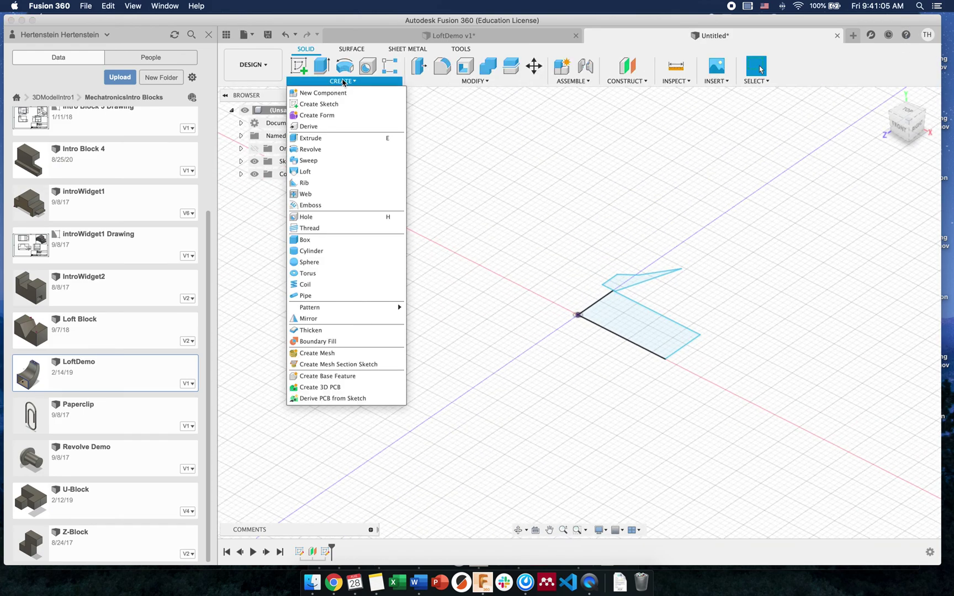
pyautogui.click(321, 172)
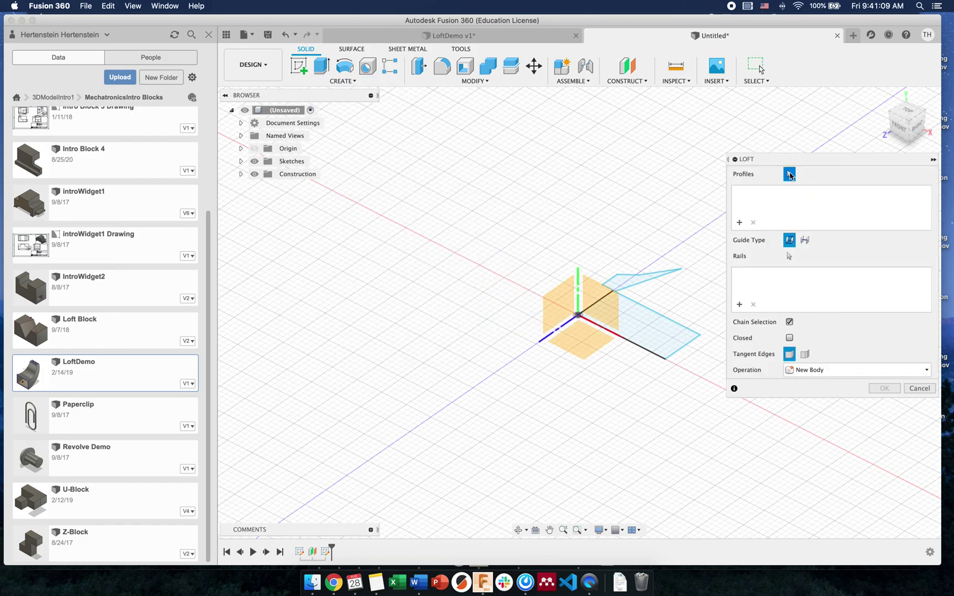
pyautogui.click(653, 312)
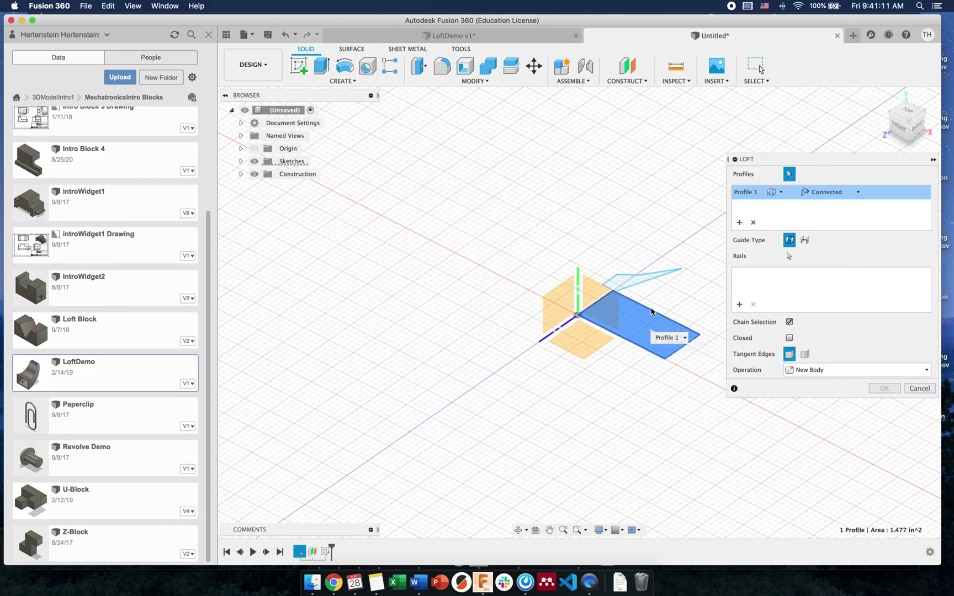
pyautogui.click(635, 279)
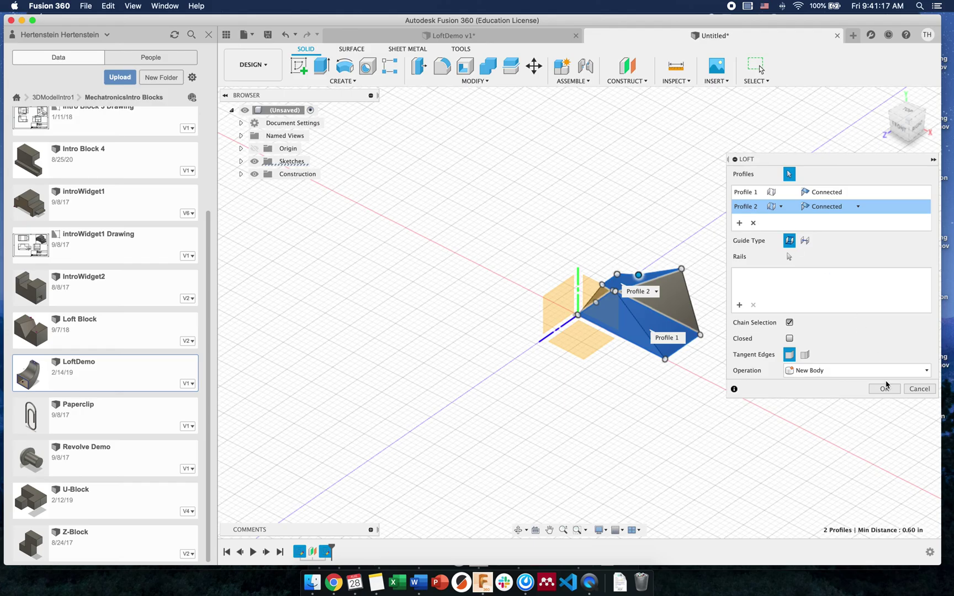
pyautogui.click(885, 388)
pyautogui.keyDown('shift'); pyautogui.moveTo(766, 309); pyautogui.dragTo(452, 315, button='middle'); pyautogui.keyUp('shift')
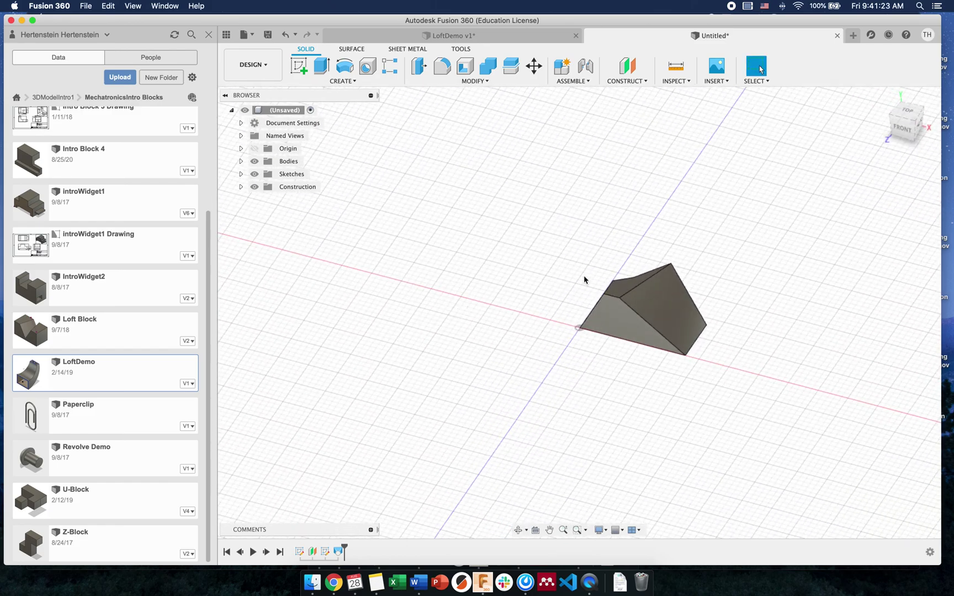
# Create another blank design and review LoftDemo's build history from its first sketch to the final feature, with its sketches and construction plane shown.
pyautogui.click(853, 35)
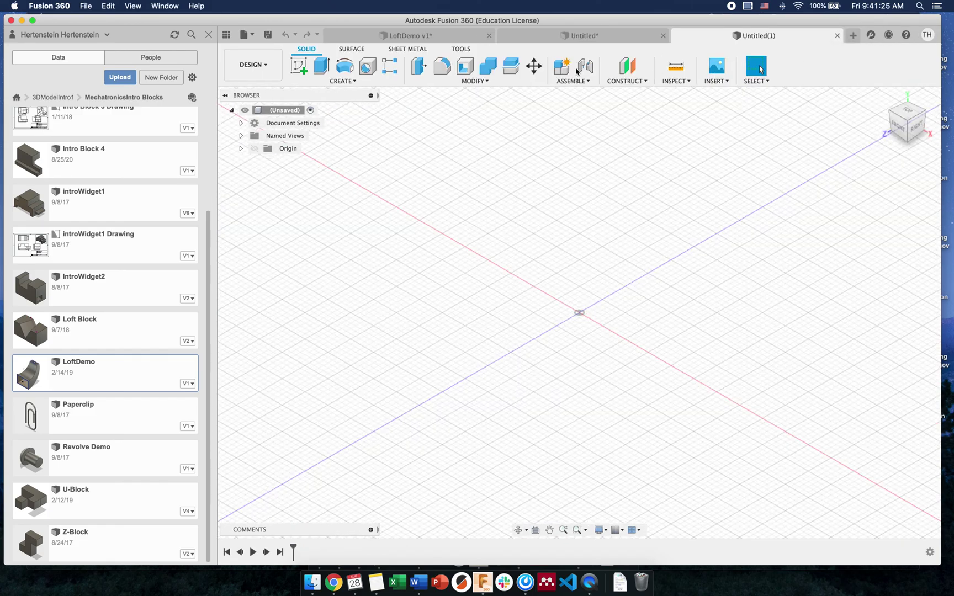
pyautogui.click(453, 36)
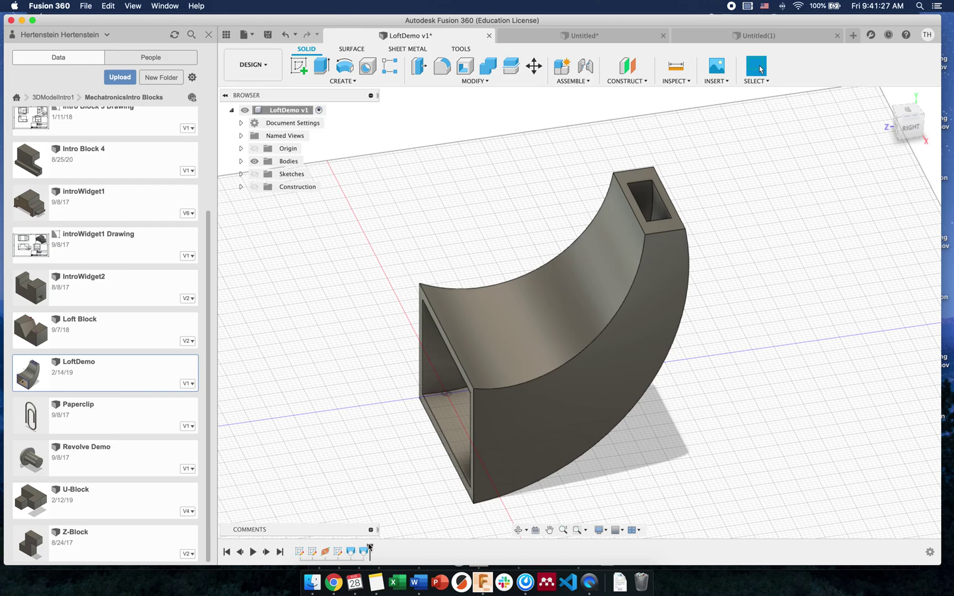
pyautogui.moveTo(369, 546); pyautogui.dragTo(303, 548)
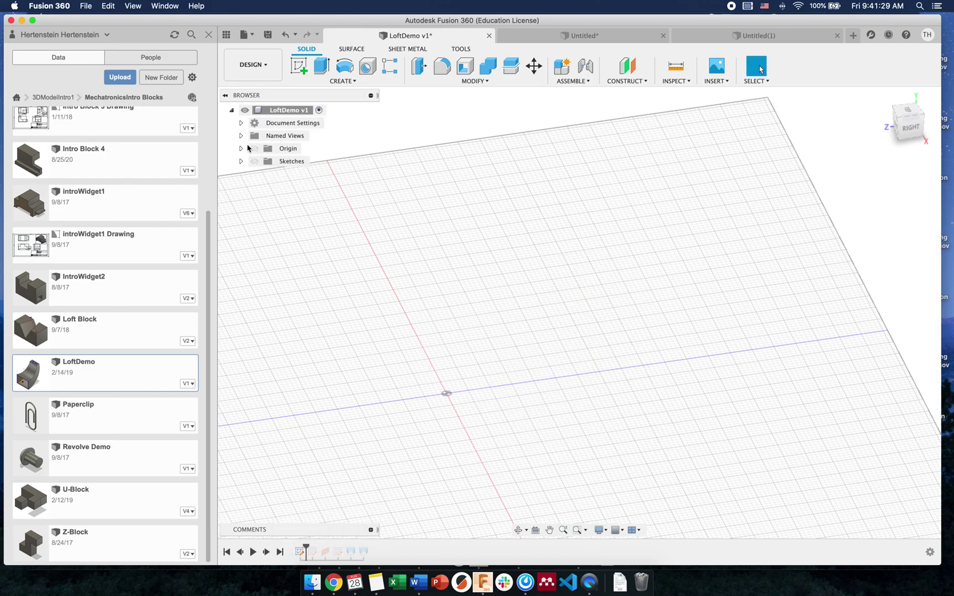
pyautogui.click(254, 161)
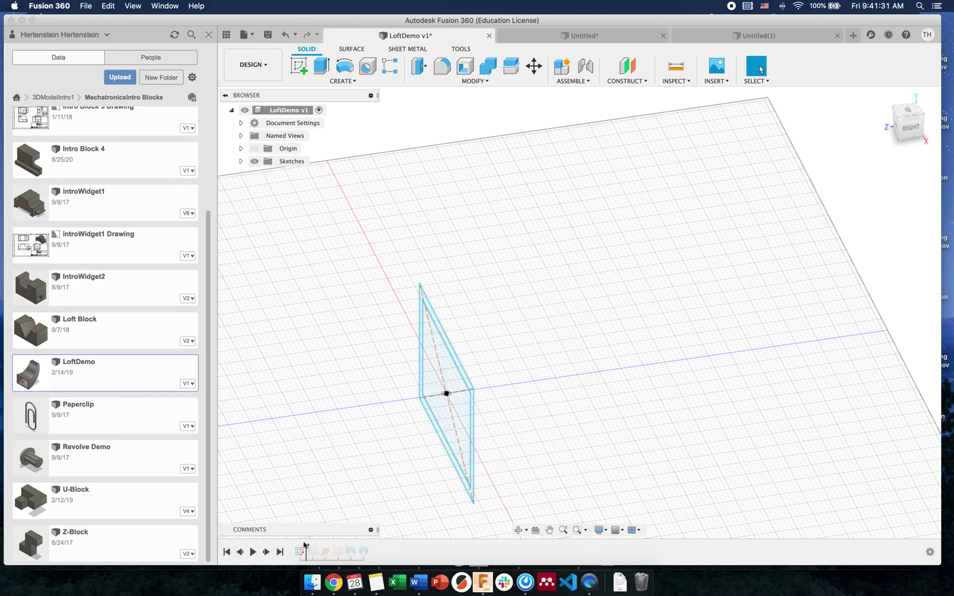
pyautogui.moveTo(308, 548); pyautogui.dragTo(332, 546)
pyautogui.click(255, 174)
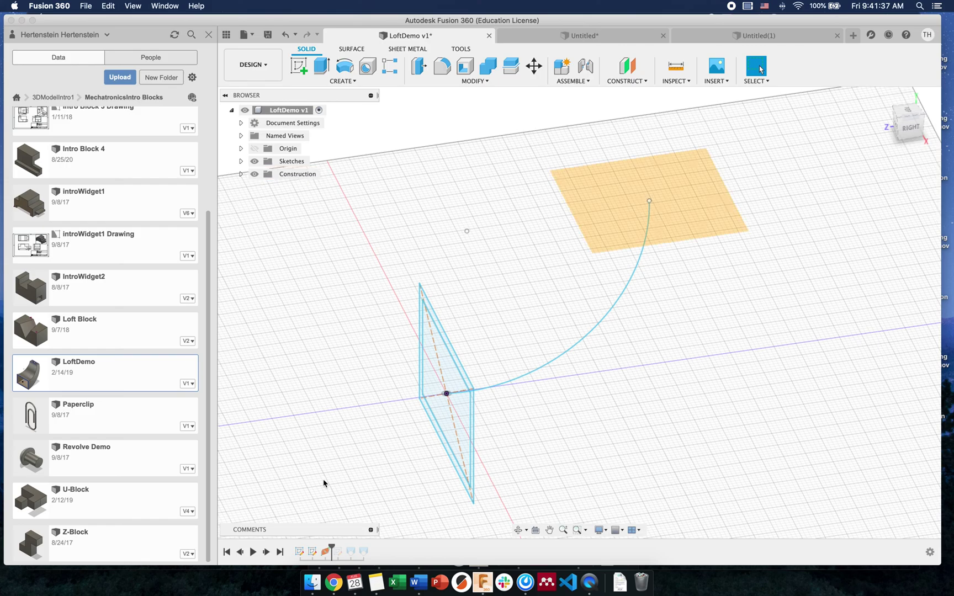
pyautogui.moveTo(332, 547); pyautogui.dragTo(372, 546)
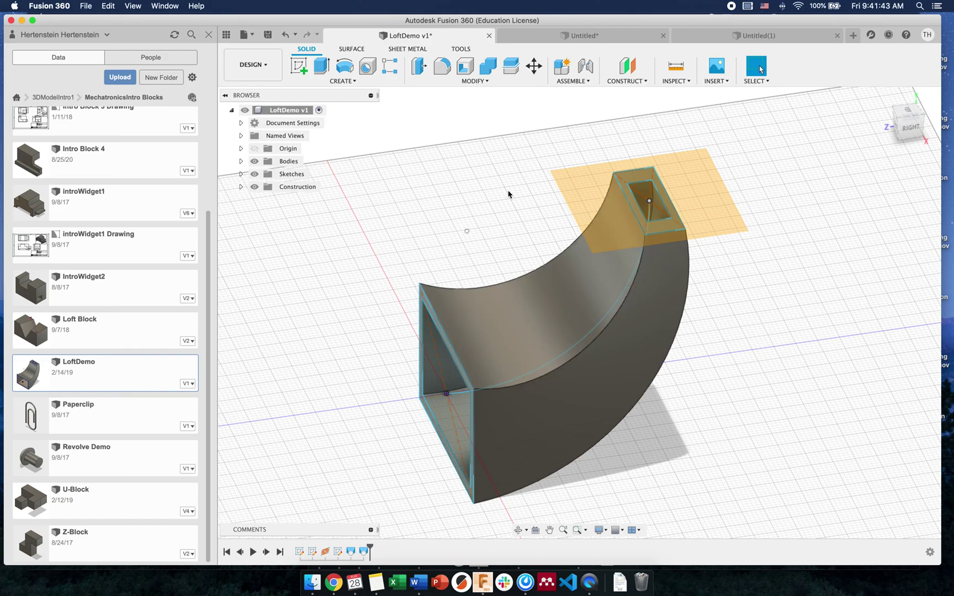
# In the new blank design, start a sketch on the front vertical plane and draw a center rectangle around the origin.
pyautogui.click(732, 37)
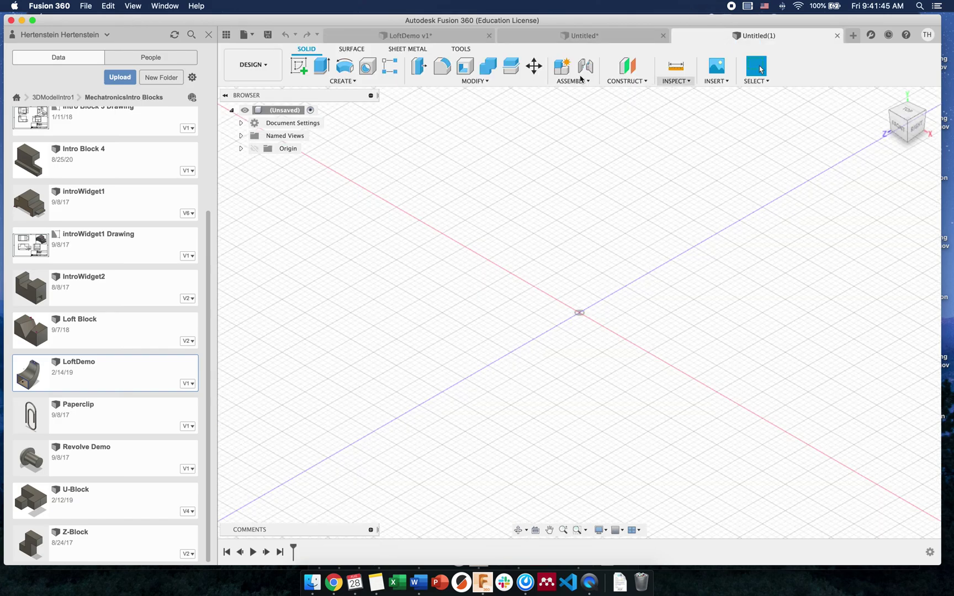
pyautogui.click(299, 65)
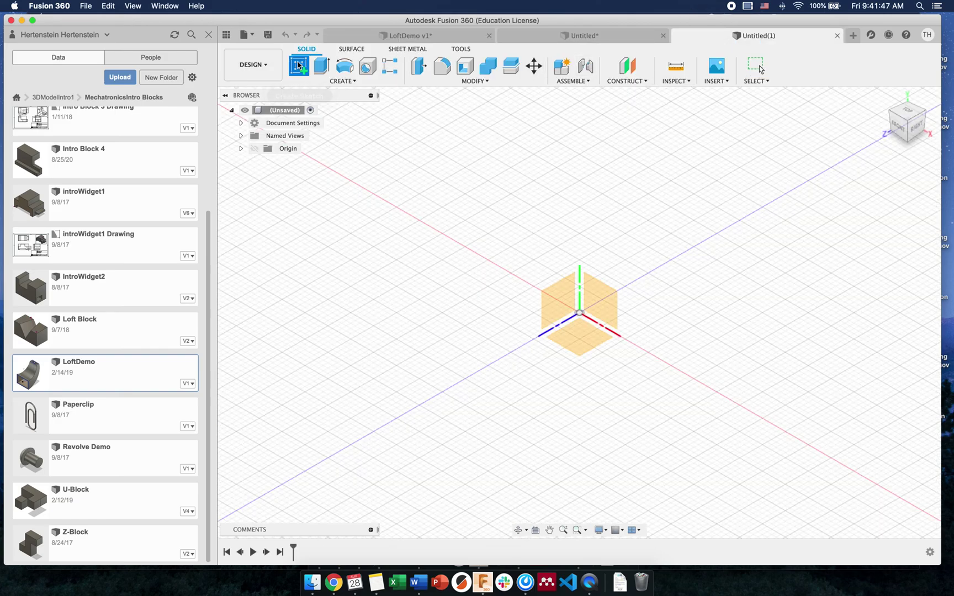
pyautogui.click(605, 315)
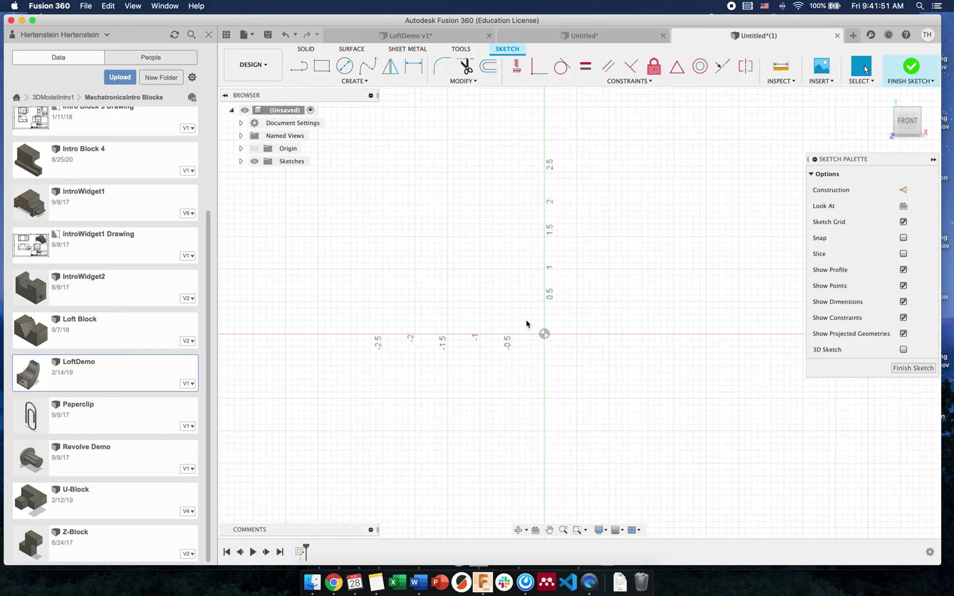
pyautogui.click(354, 81)
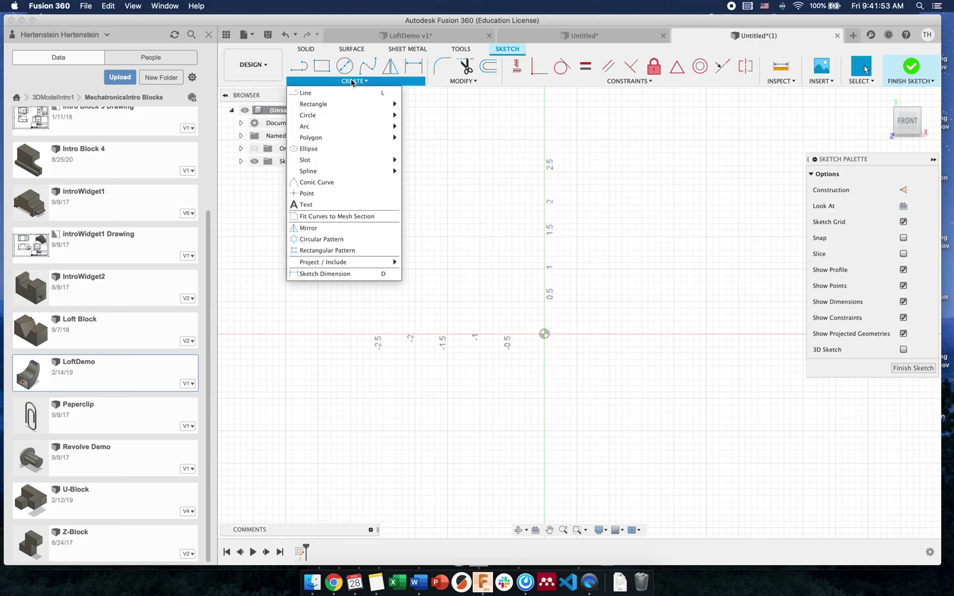
pyautogui.moveTo(389, 105)
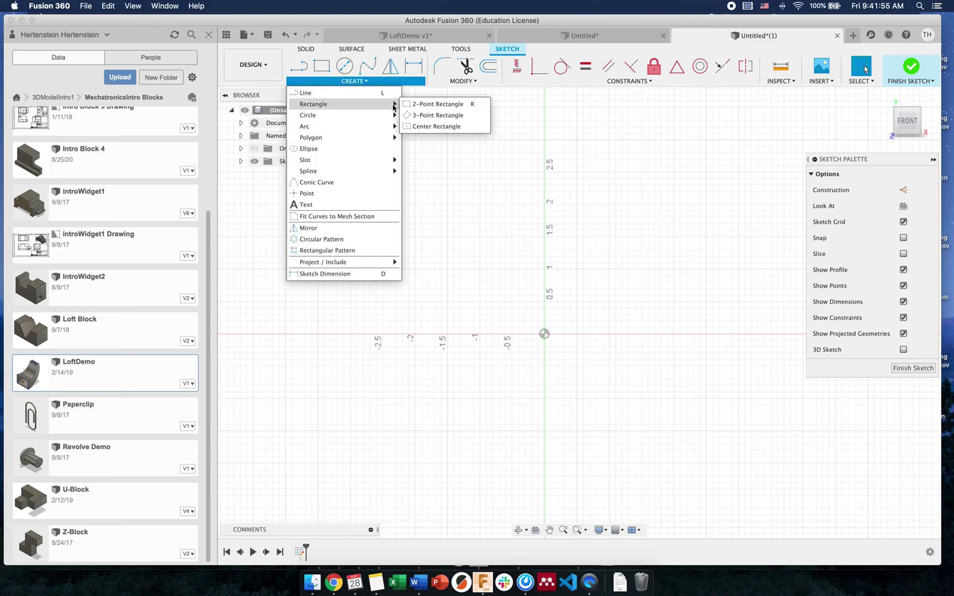
pyautogui.click(436, 127)
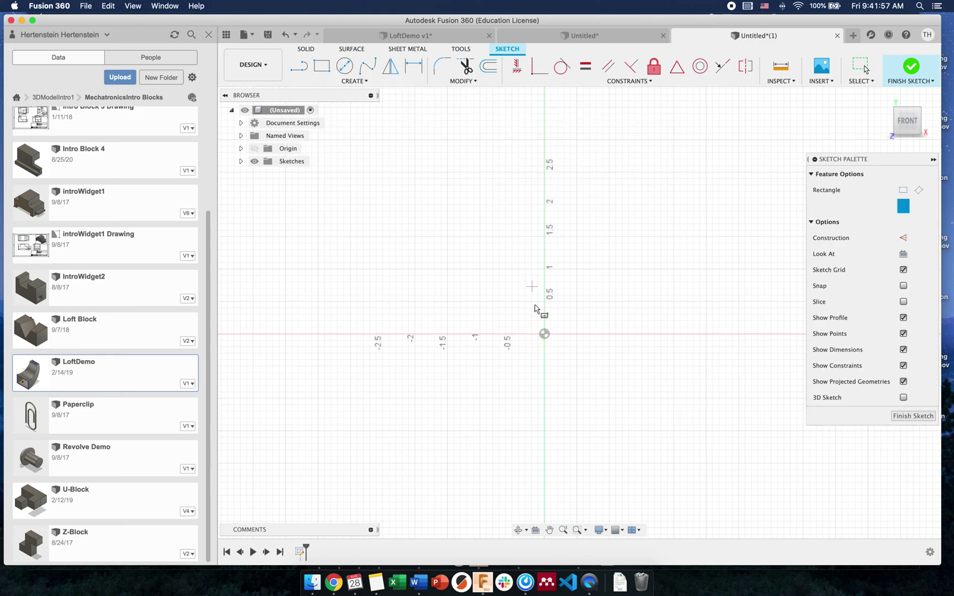
pyautogui.click(544, 334)
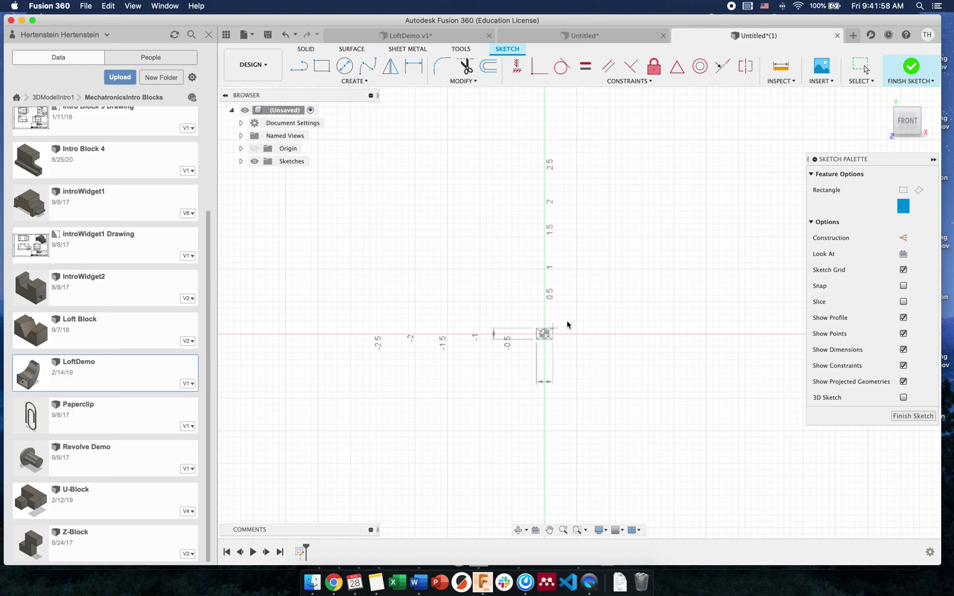
pyautogui.click(666, 268)
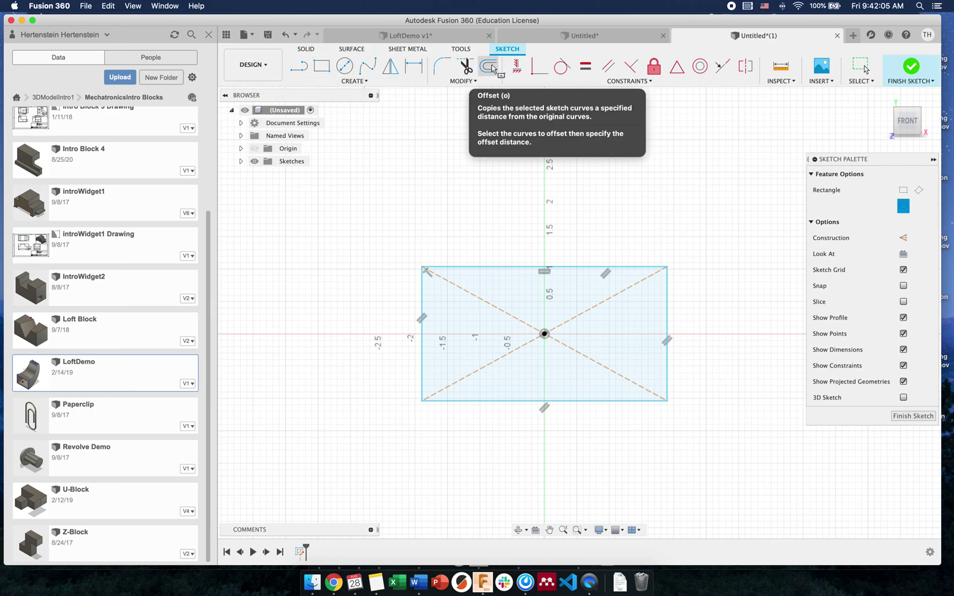
# Offset the rectangle inward by about 0.207 in to form a hollow frame profile, and finish the sketch.
pyautogui.click(490, 67)
pyautogui.press('Escape')
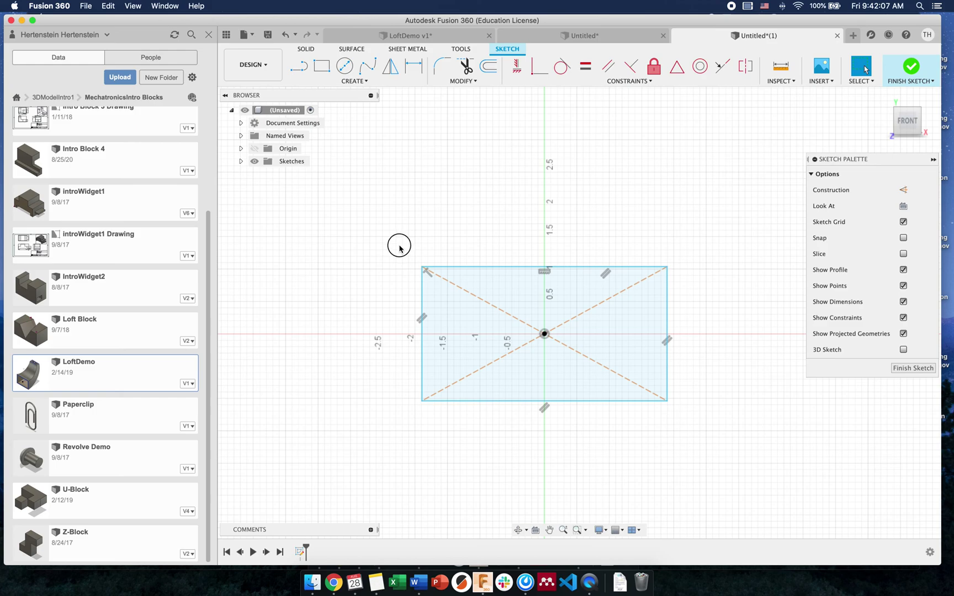
pyautogui.moveTo(396, 245)
pyautogui.mouseDown()
pyautogui.moveTo(675, 390)
pyautogui.moveTo(702, 422)
pyautogui.mouseUp()
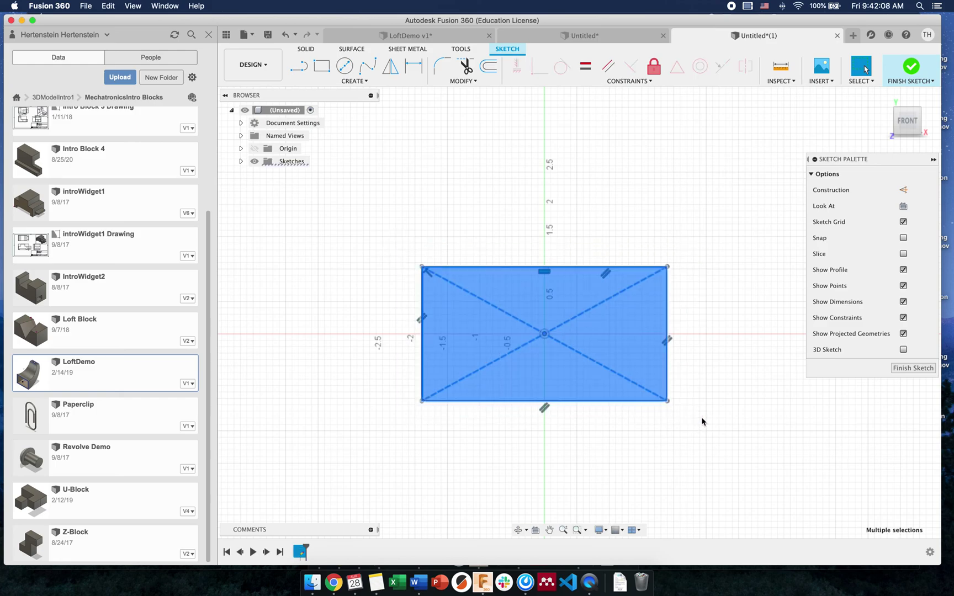
pyautogui.click(493, 68)
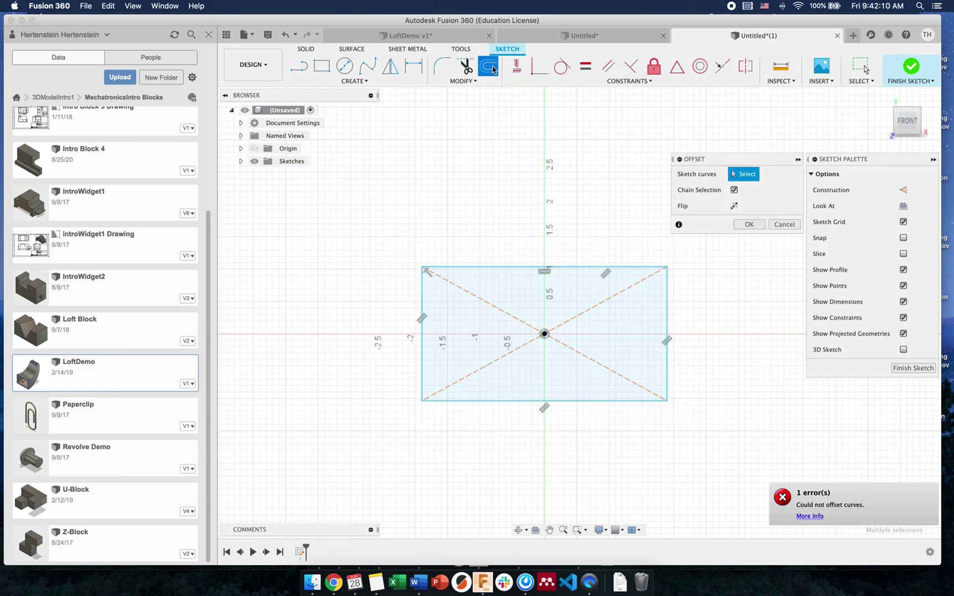
pyautogui.click(493, 267)
pyautogui.moveTo(493, 264); pyautogui.dragTo(493, 282)
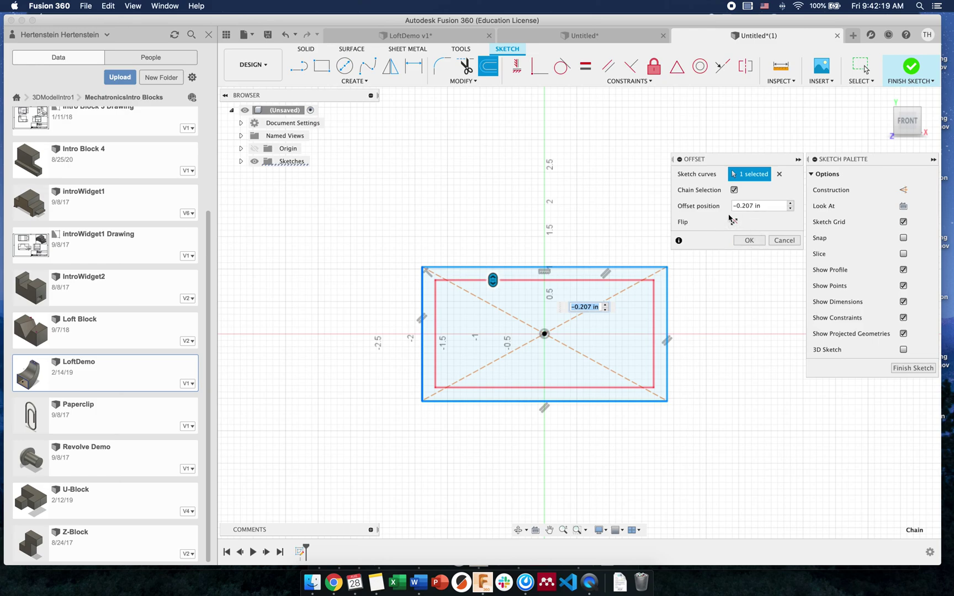
pyautogui.click(749, 243)
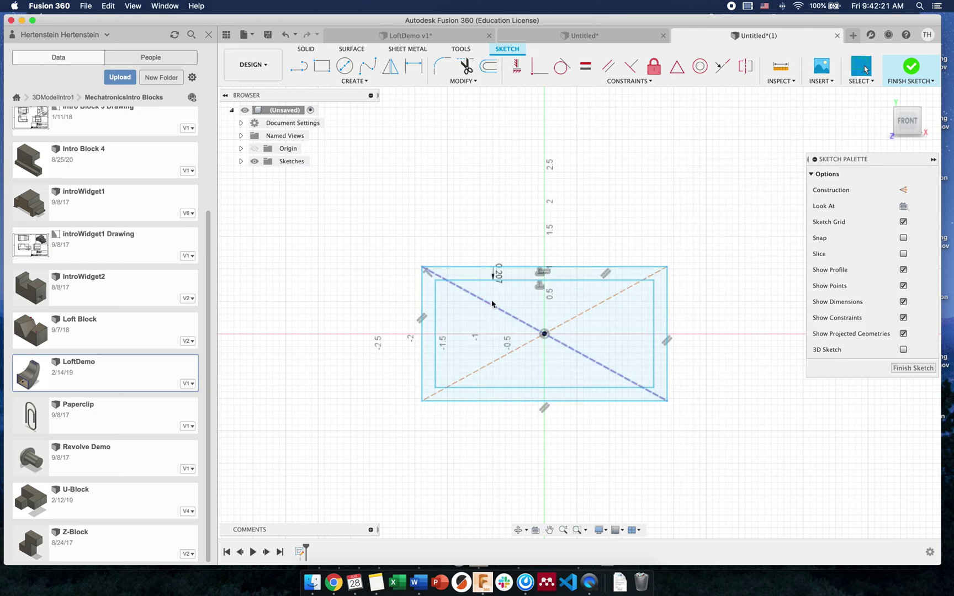
pyautogui.click(515, 273)
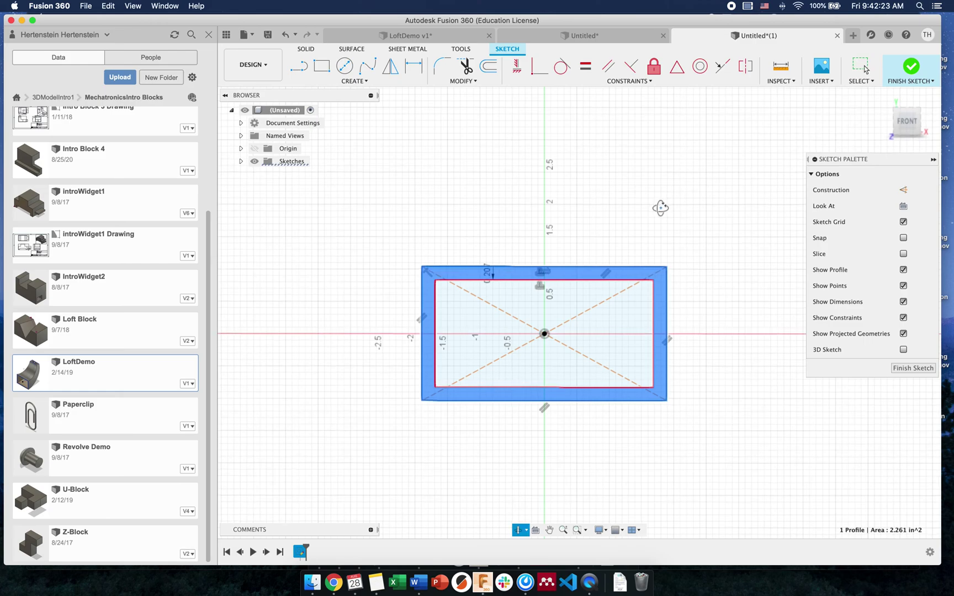
pyautogui.keyDown('shift'); pyautogui.moveTo(661, 207); pyautogui.dragTo(632, 222, button='middle'); pyautogui.keyUp('shift')
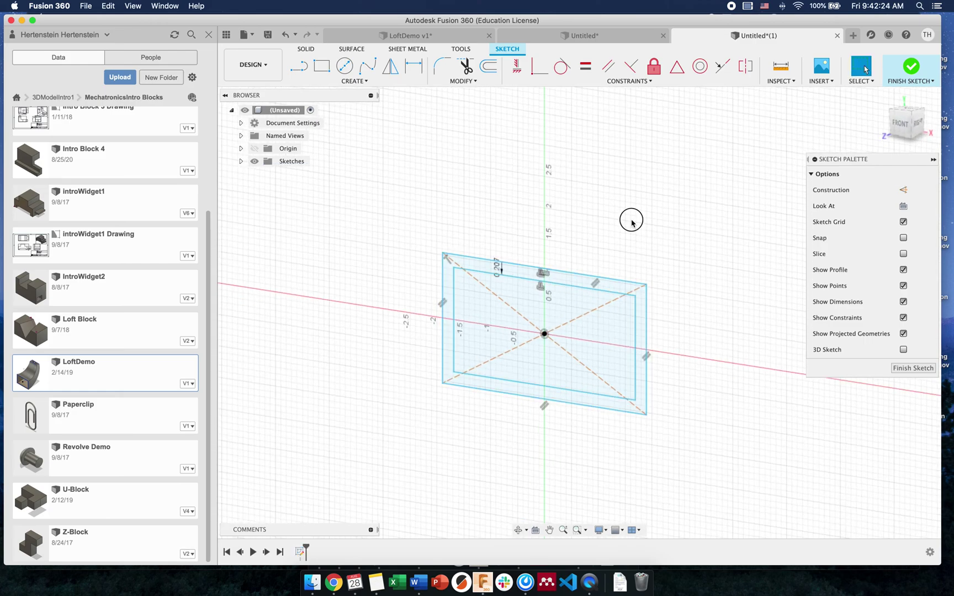
pyautogui.click(911, 67)
# Start a second sketch on the vertical origin plane perpendicular to the frame profile.
pyautogui.keyDown('shift'); pyautogui.moveTo(670, 206); pyautogui.dragTo(656, 206, button='middle'); pyautogui.keyUp('shift')
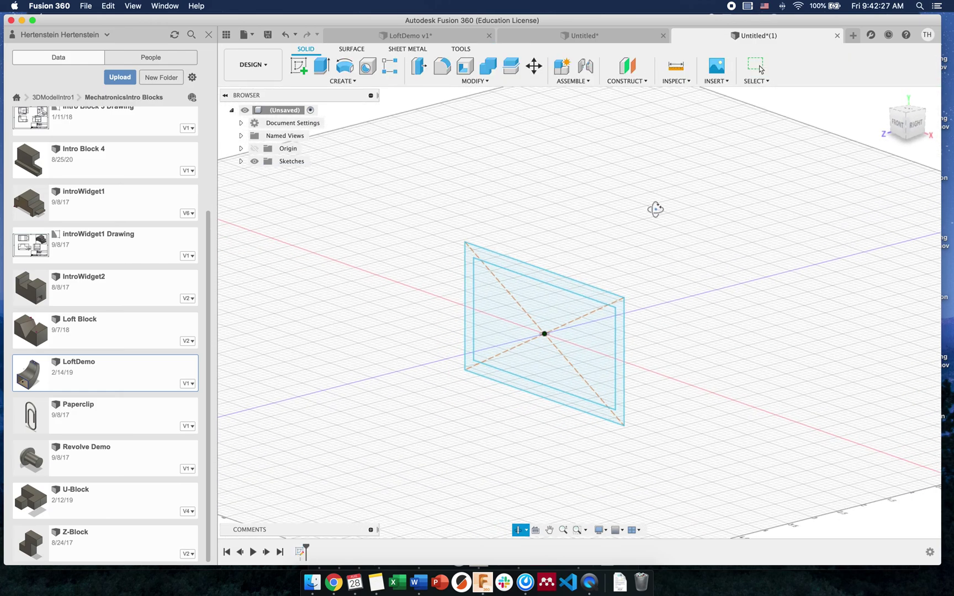
pyautogui.click(906, 117)
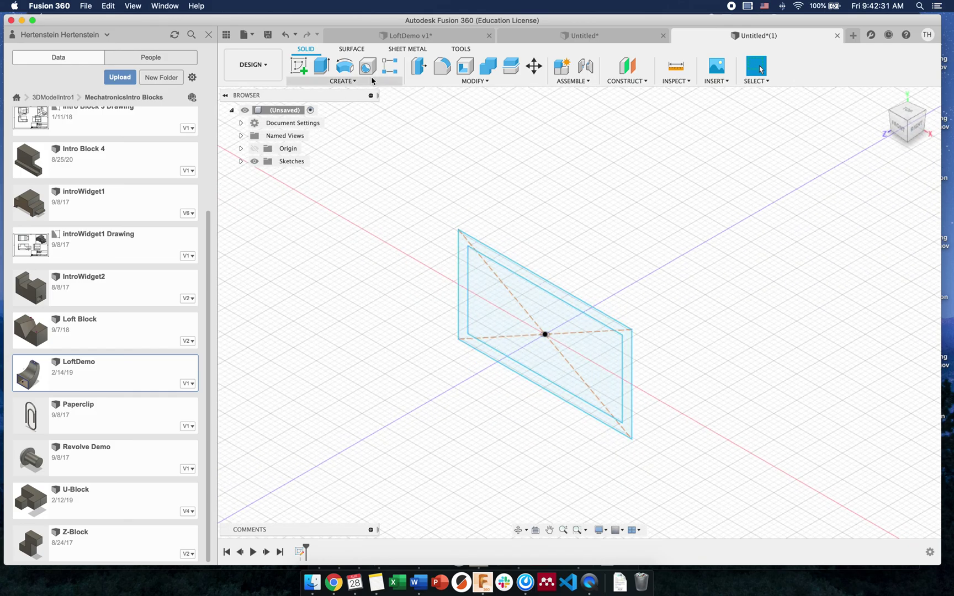
pyautogui.click(300, 66)
pyautogui.moveTo(445, 175)
pyautogui.keyDown('shift'); pyautogui.mouseDown(button='middle')
pyautogui.moveTo(666, 215)
pyautogui.moveTo(664, 207)
pyautogui.moveTo(652, 255)
pyautogui.moveTo(510, 317)
pyautogui.mouseUp(button='middle'); pyautogui.keyUp('shift')
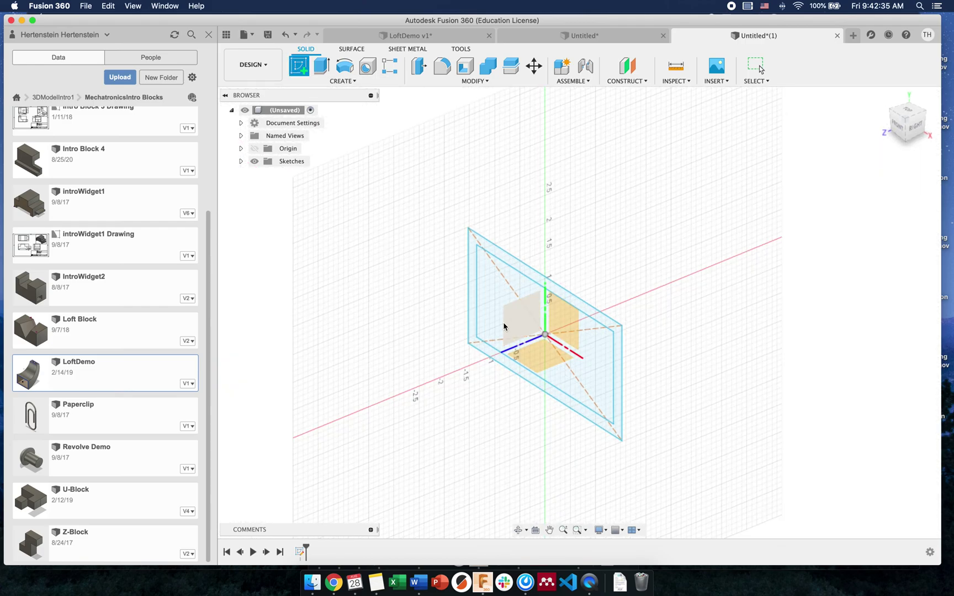
pyautogui.click(511, 325)
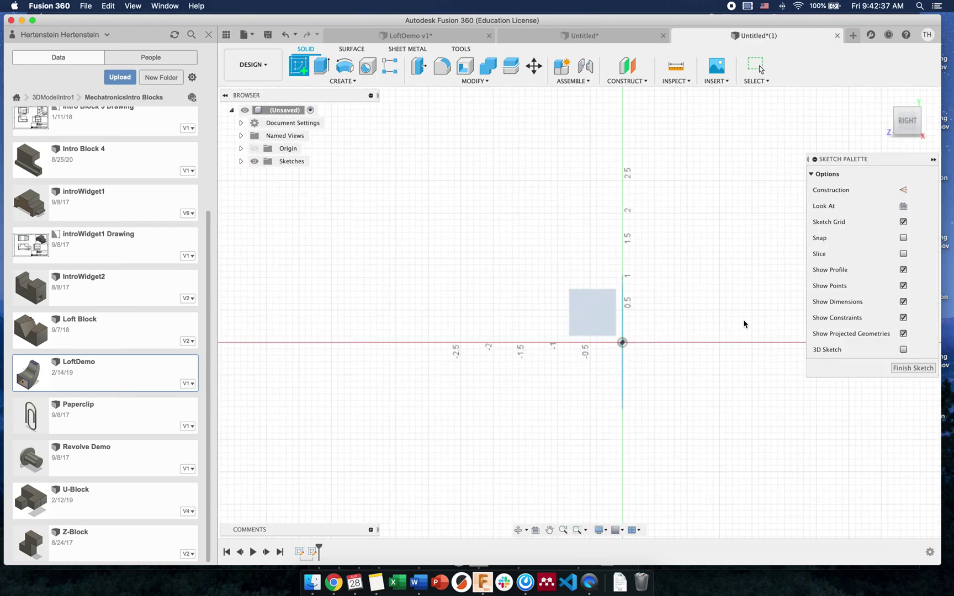
pyautogui.moveTo(601, 317); pyautogui.dragTo(527, 328, button='middle')
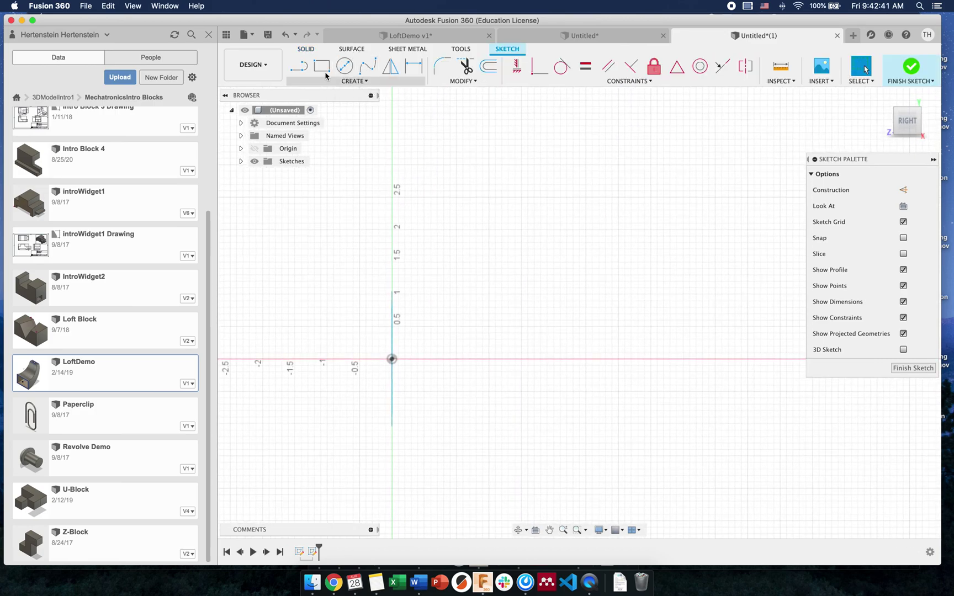
# Draw a three-point arc from the origin, bowing below the horizontal axis and rising to an endpoint about 2.5 in above it.
pyautogui.click(302, 69)
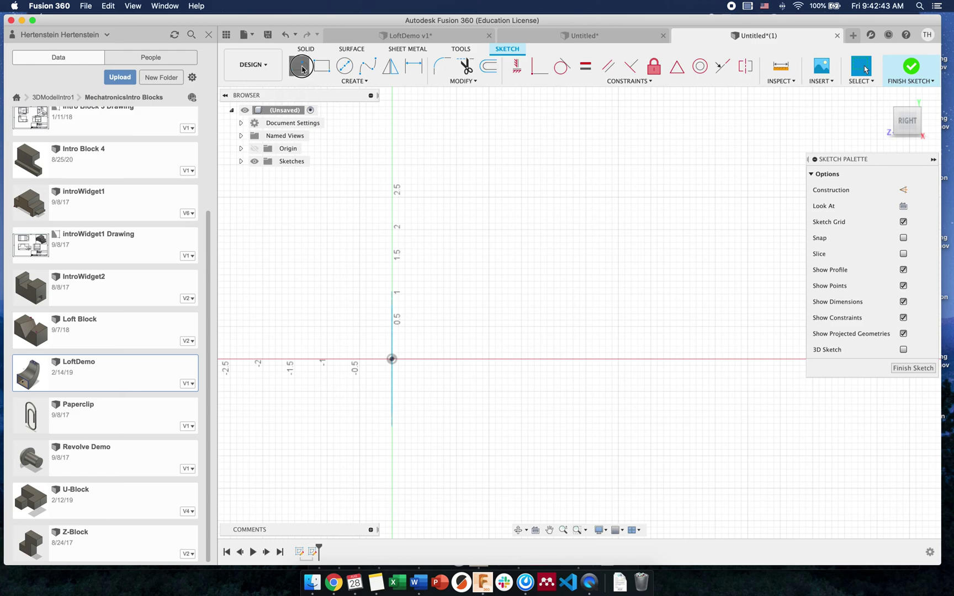
pyautogui.click(348, 81)
pyautogui.moveTo(308, 127)
pyautogui.click(422, 127)
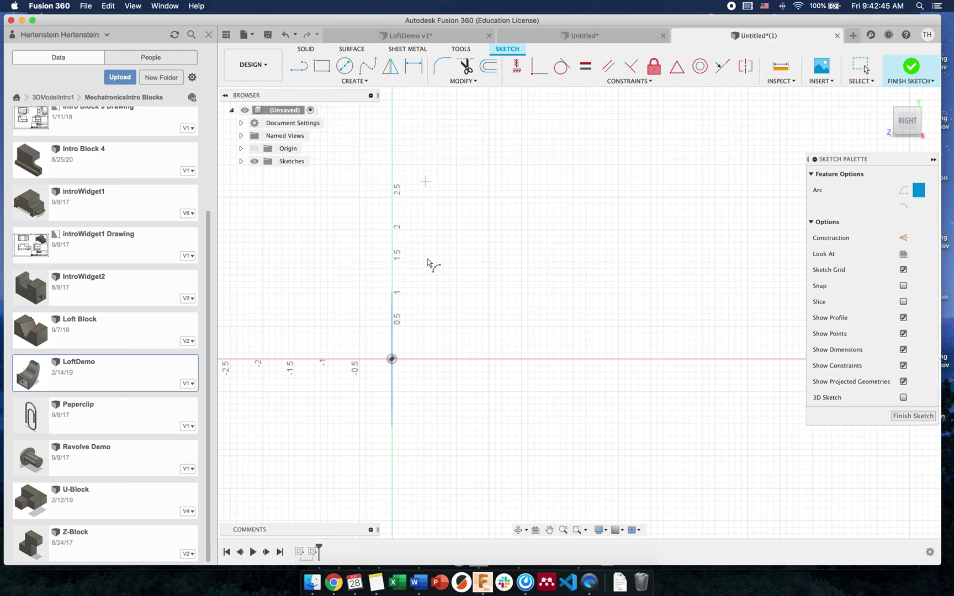
pyautogui.click(392, 359)
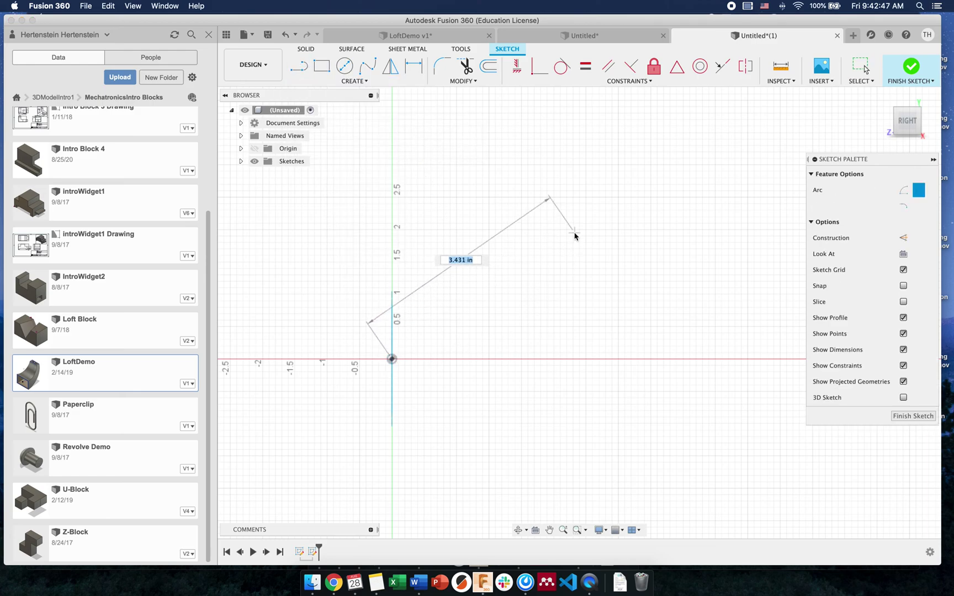
pyautogui.click(668, 199)
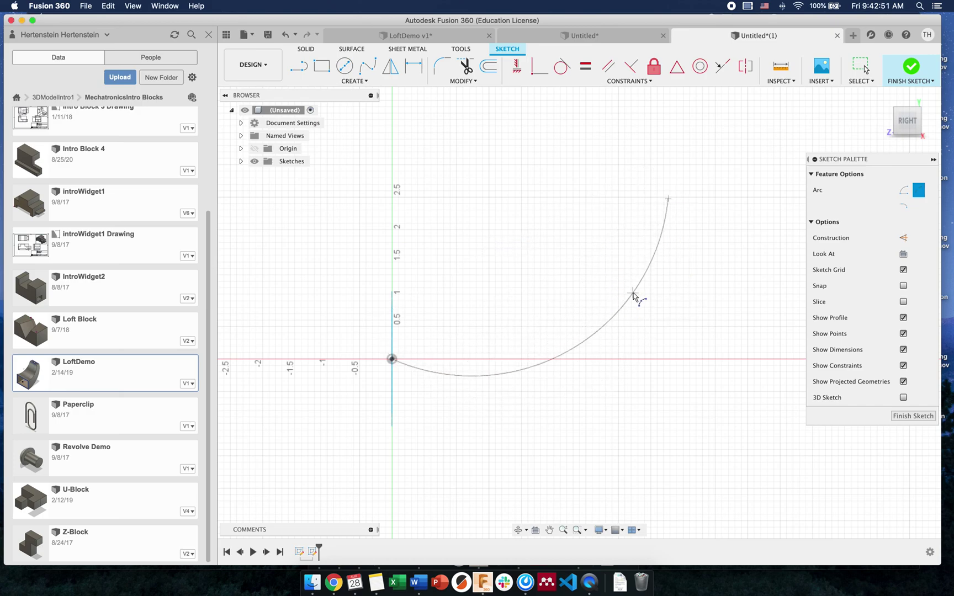
pyautogui.click(633, 296)
pyautogui.press('Escape')
pyautogui.hscroll(2, 564, 279)
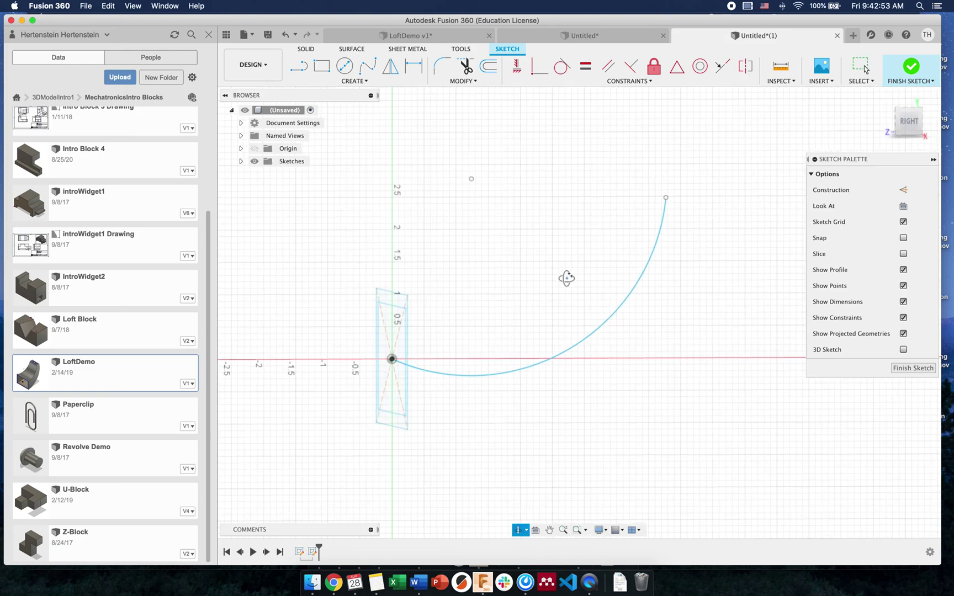
pyautogui.hscroll(2, 567, 259)
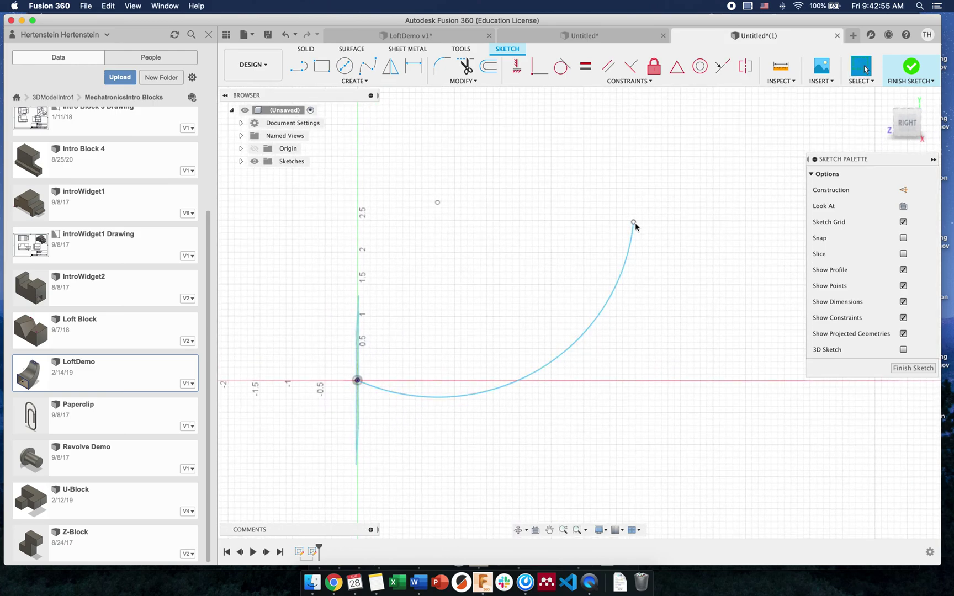
# Draw a short vertical line about 0.42 in long upward from the arc's upper endpoint.
pyautogui.click(299, 71)
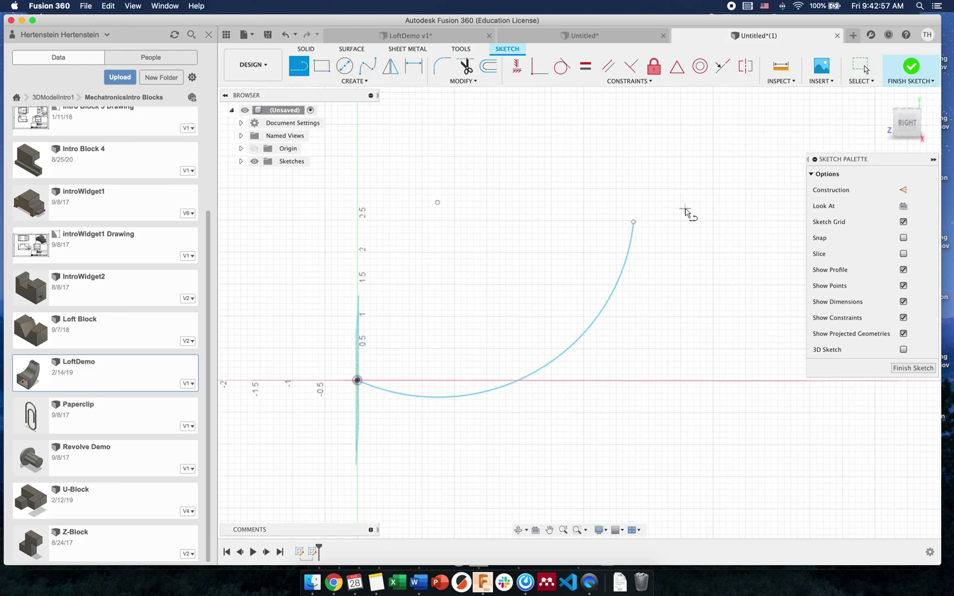
pyautogui.click(633, 223)
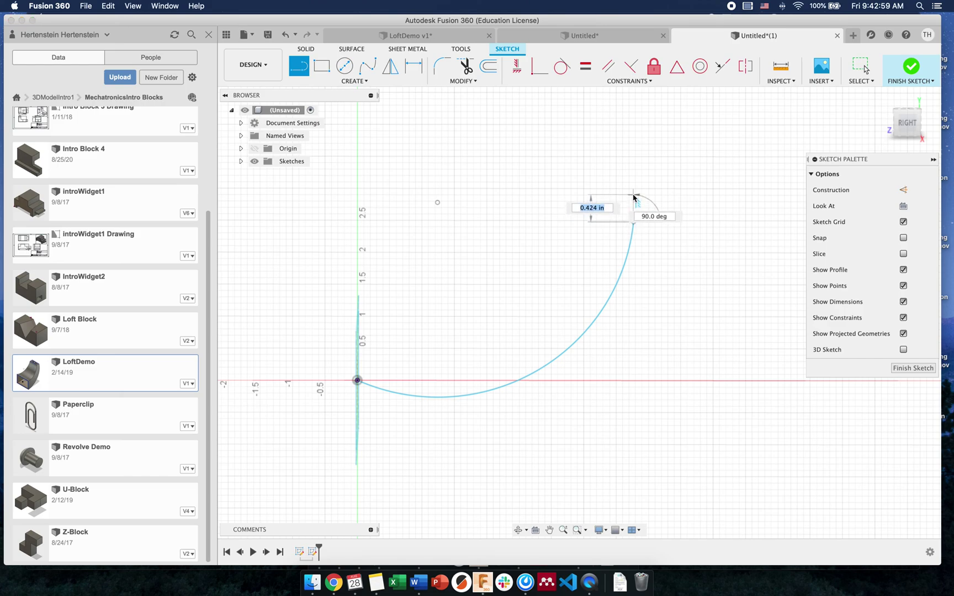
pyautogui.click(634, 196)
pyautogui.press('Escape')
# Apply a tangent constraint between the short vertical line and the arc.
pyautogui.scroll(5, 678, 215)
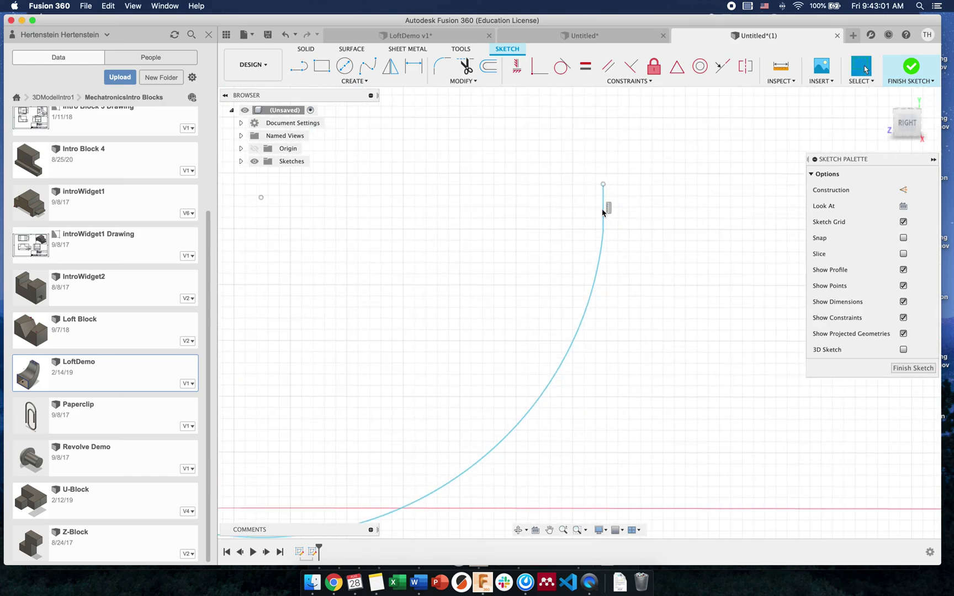
pyautogui.click(604, 209)
pyautogui.keyDown('shift'); pyautogui.click(603, 256); pyautogui.keyUp('shift')
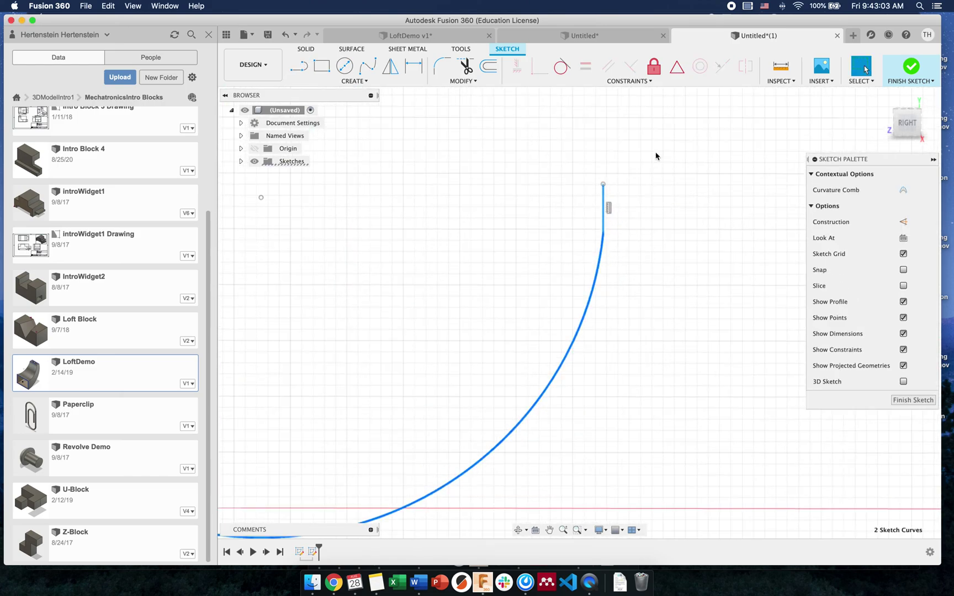
pyautogui.click(563, 67)
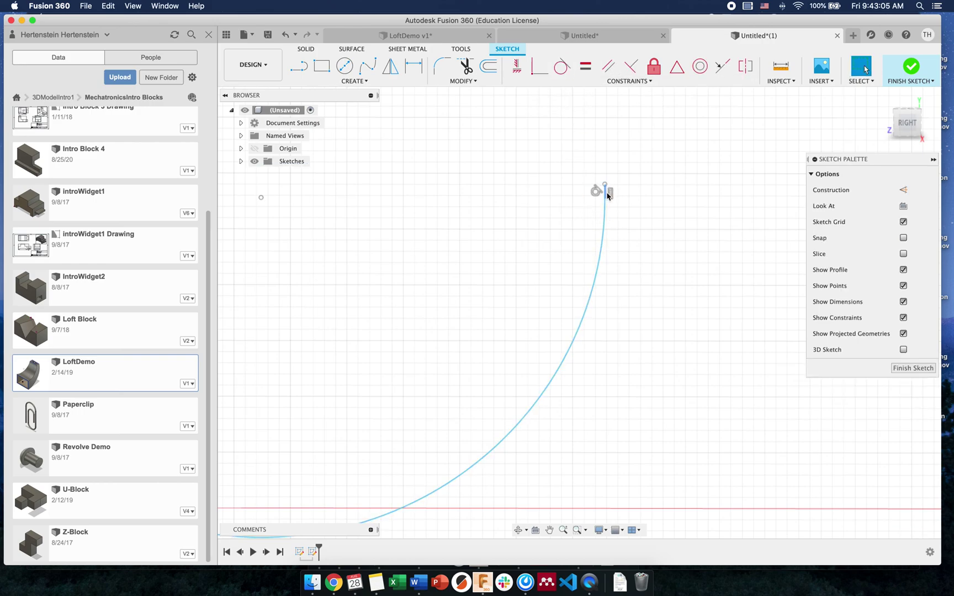
# Reposition the path's upper endpoint to about Y 2.85 in, Z -4.297 in.
pyautogui.scroll(-3, 607, 193)
pyautogui.scroll(10, 604, 193)
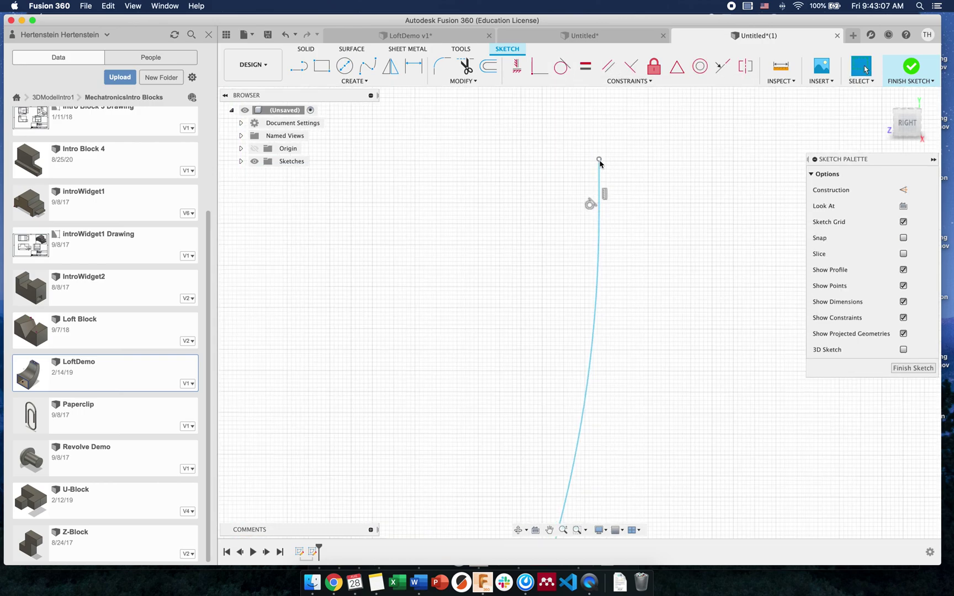
pyautogui.moveTo(601, 166)
pyautogui.mouseDown()
pyautogui.moveTo(616, 279)
pyautogui.moveTo(598, 152)
pyautogui.moveTo(589, 224)
pyautogui.moveTo(605, 183)
pyautogui.mouseUp()
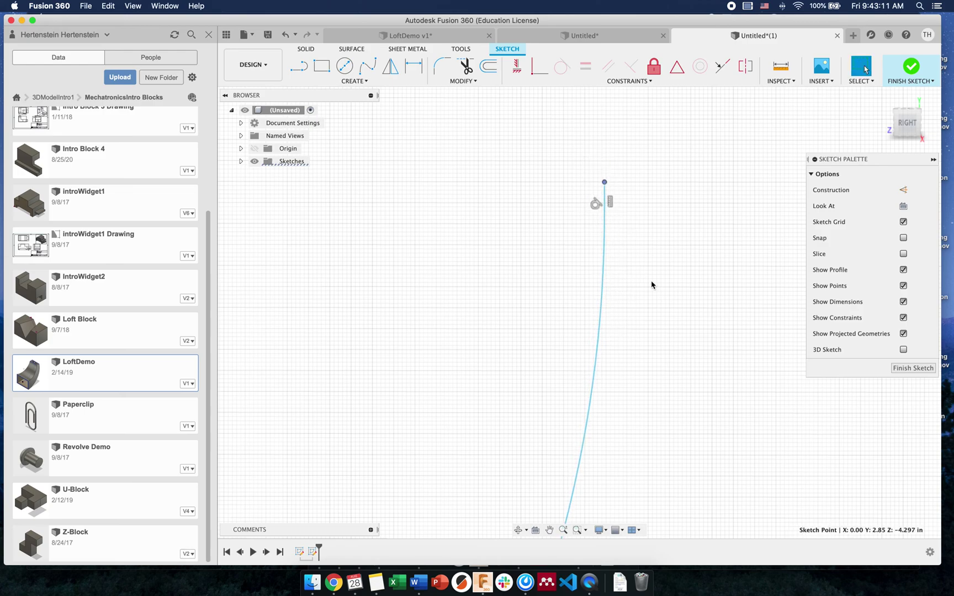
pyautogui.scroll(-5, 651, 283)
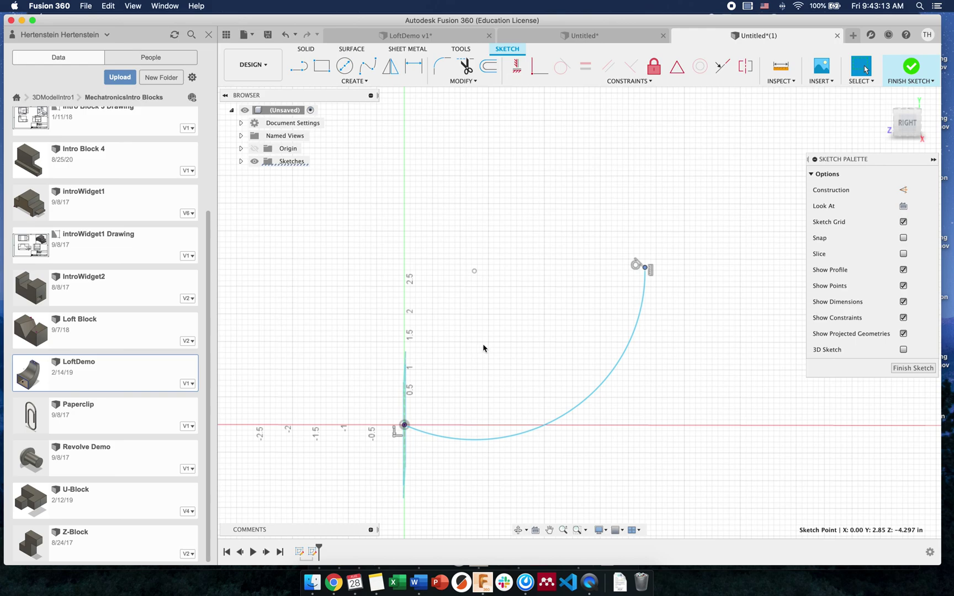
pyautogui.keyDown('shift'); pyautogui.moveTo(547, 301); pyautogui.dragTo(636, 330, button='middle'); pyautogui.keyUp('shift')
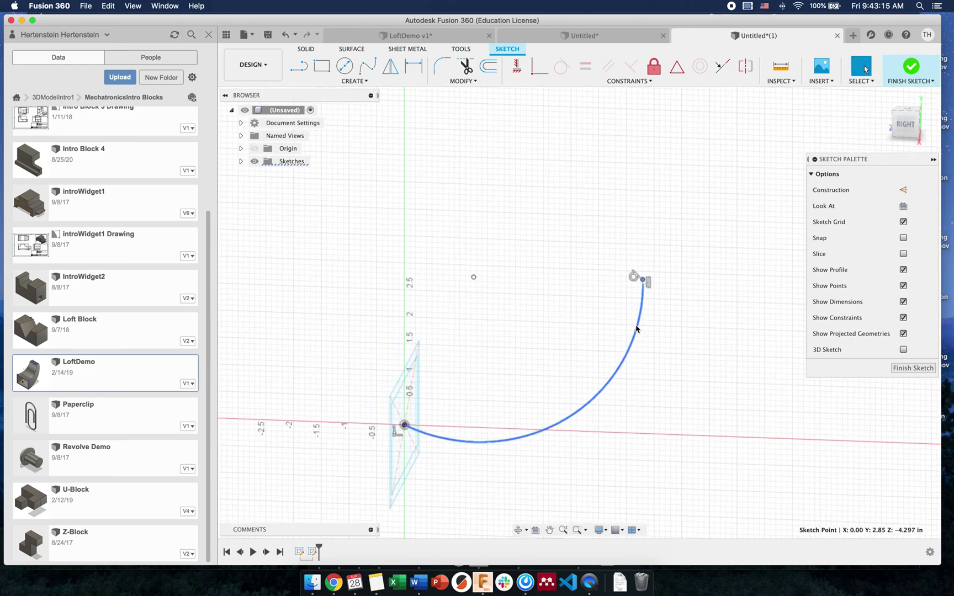
# Reshape the path arc, move its upper endpoint to about Y 2.748 in, Z -3.603 in, and finish the sketch.
pyautogui.moveTo(629, 358)
pyautogui.mouseDown()
pyautogui.moveTo(622, 341)
pyautogui.moveTo(584, 325)
pyautogui.moveTo(593, 325)
pyautogui.mouseUp()
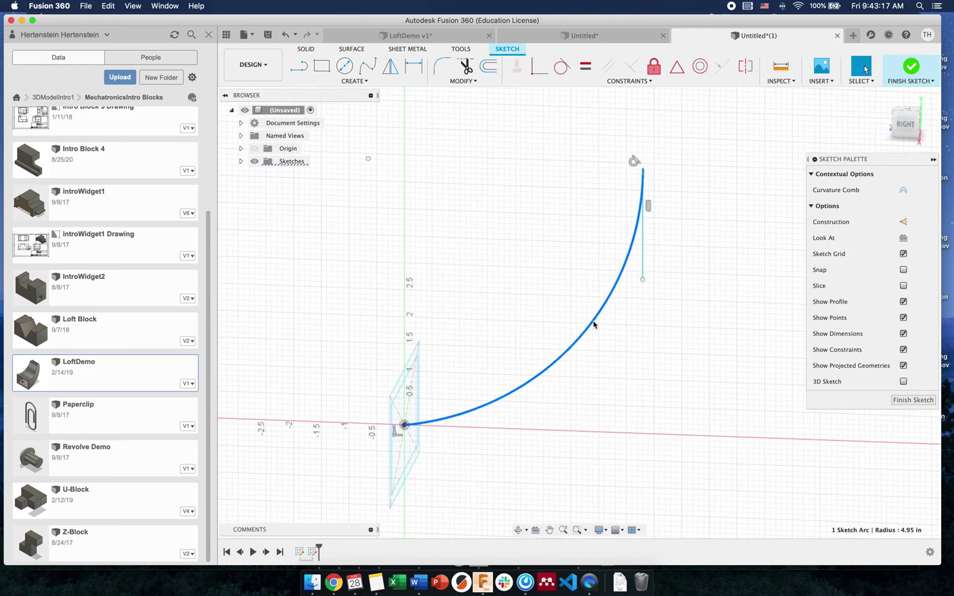
pyautogui.moveTo(643, 169); pyautogui.dragTo(605, 286)
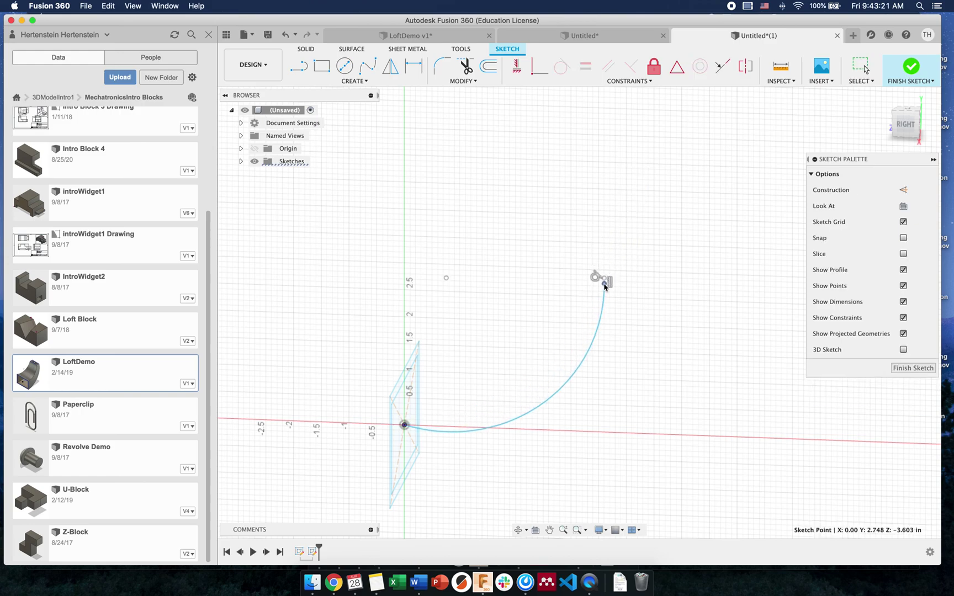
pyautogui.keyDown('shift'); pyautogui.moveTo(492, 270); pyautogui.dragTo(513, 260, button='middle'); pyautogui.keyUp('shift')
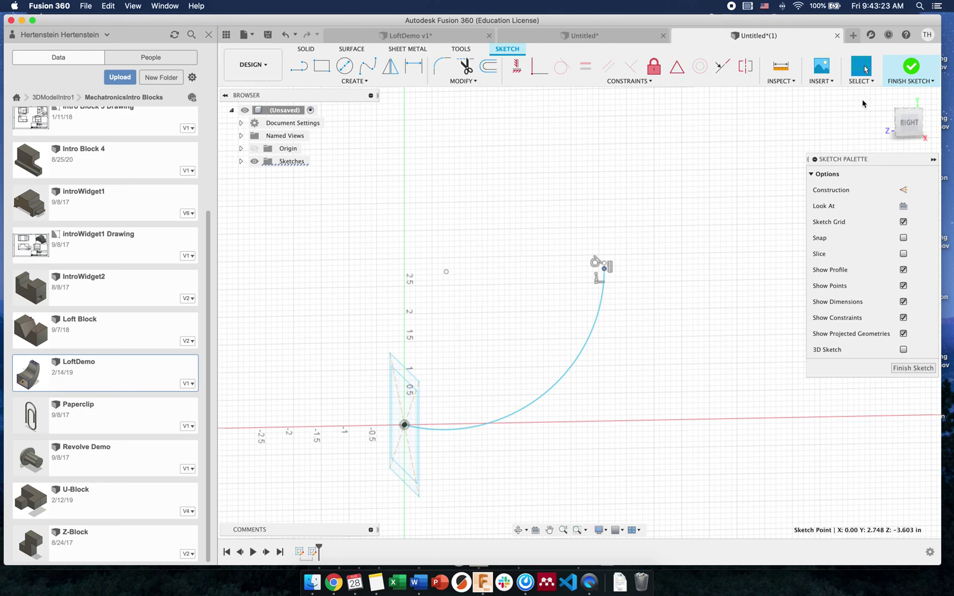
pyautogui.click(899, 82)
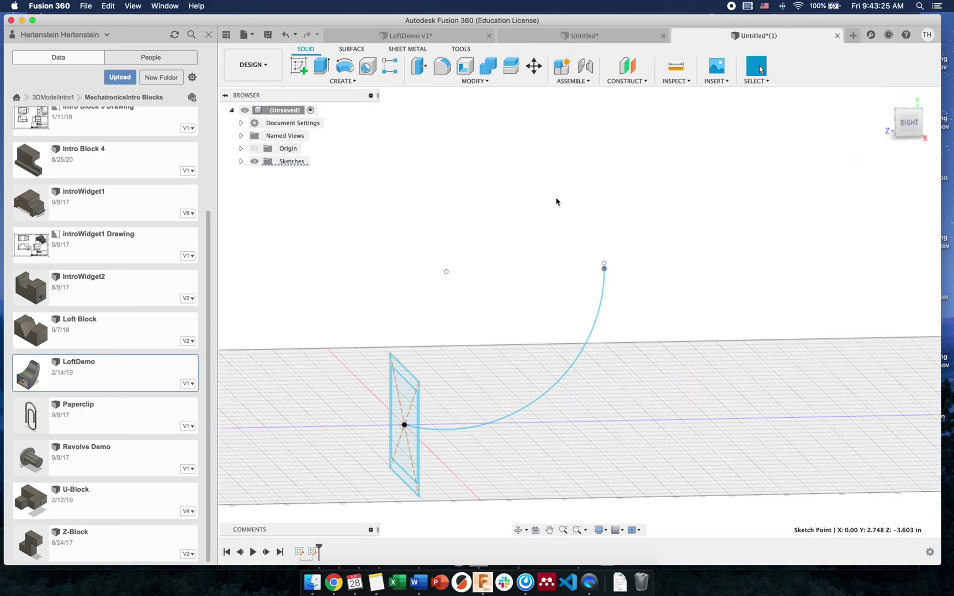
# Create a construction plane along the arc path at a proportional distance of 1, with Tangent Chain enabled.
pyautogui.keyDown('shift'); pyautogui.moveTo(588, 194); pyautogui.dragTo(549, 216, button='middle'); pyautogui.keyUp('shift')
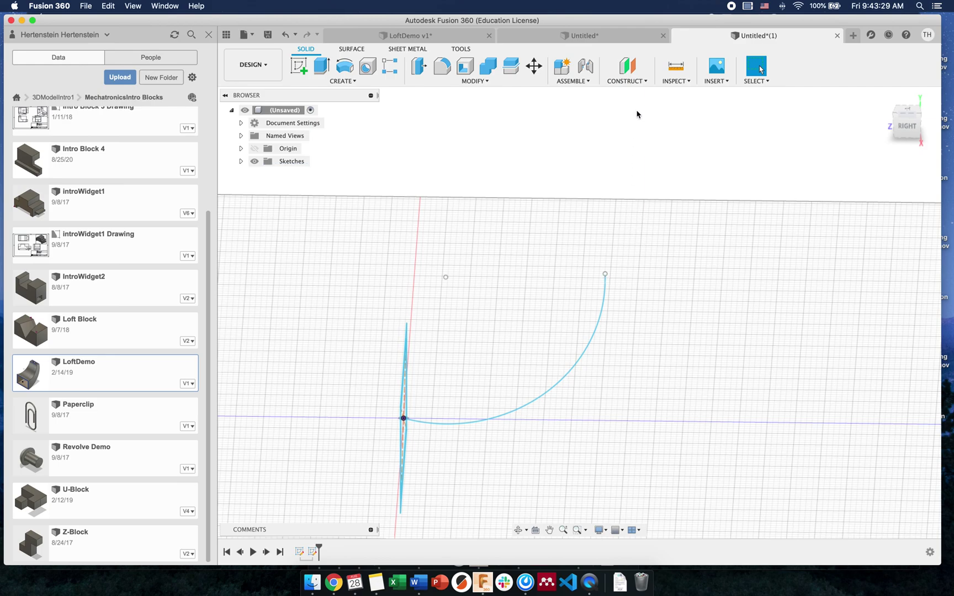
pyautogui.click(636, 82)
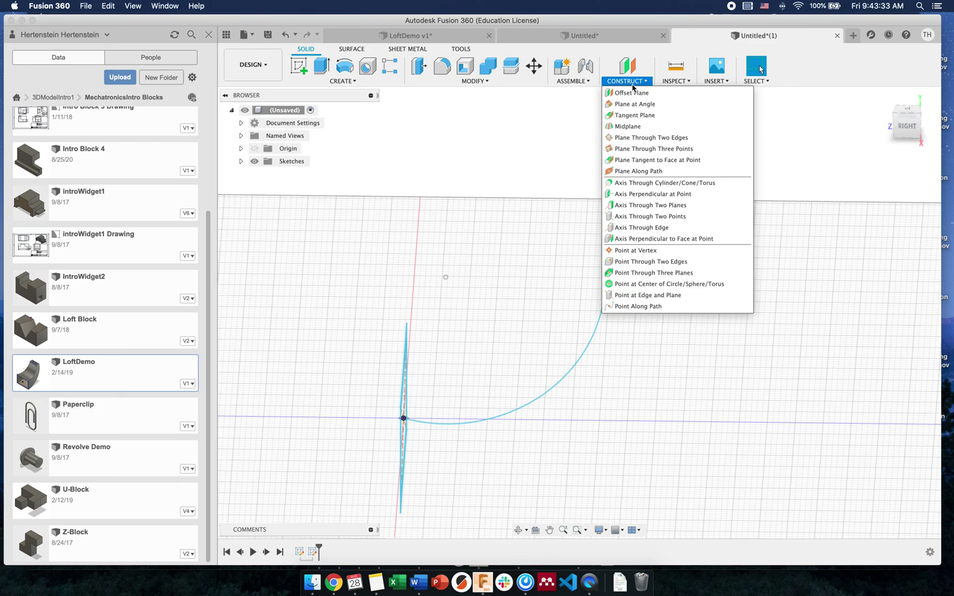
pyautogui.click(573, 268)
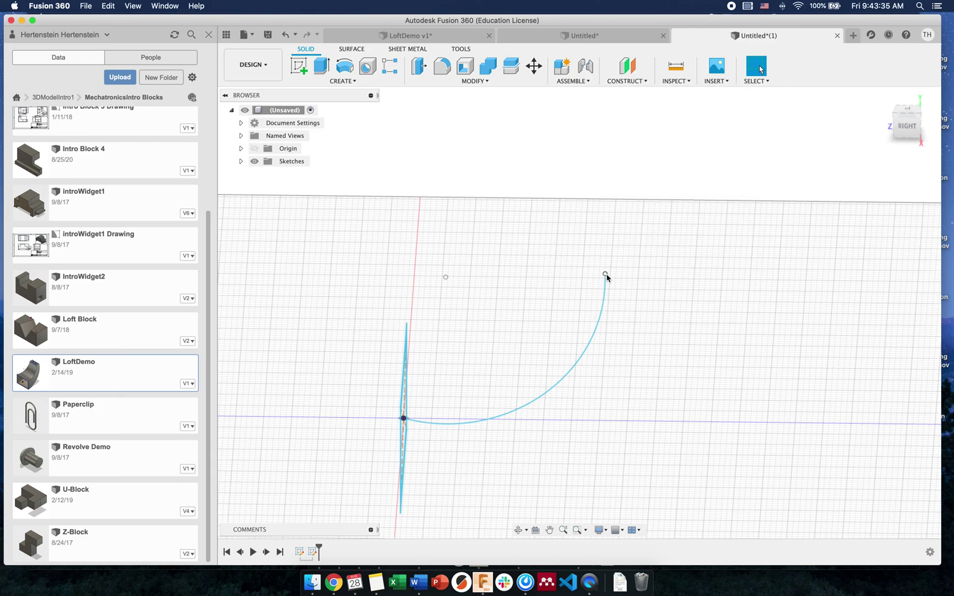
pyautogui.click(633, 82)
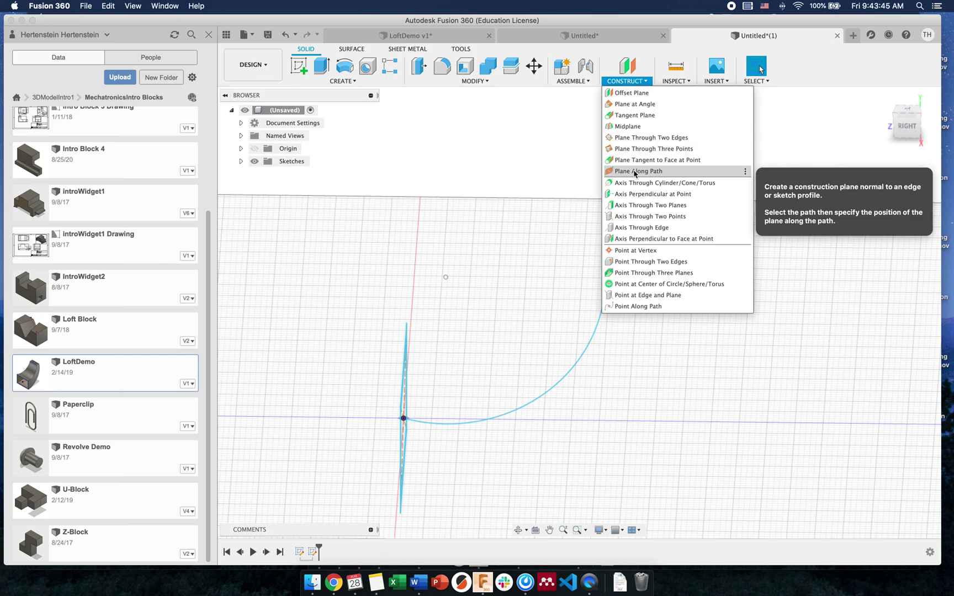
pyautogui.click(635, 172)
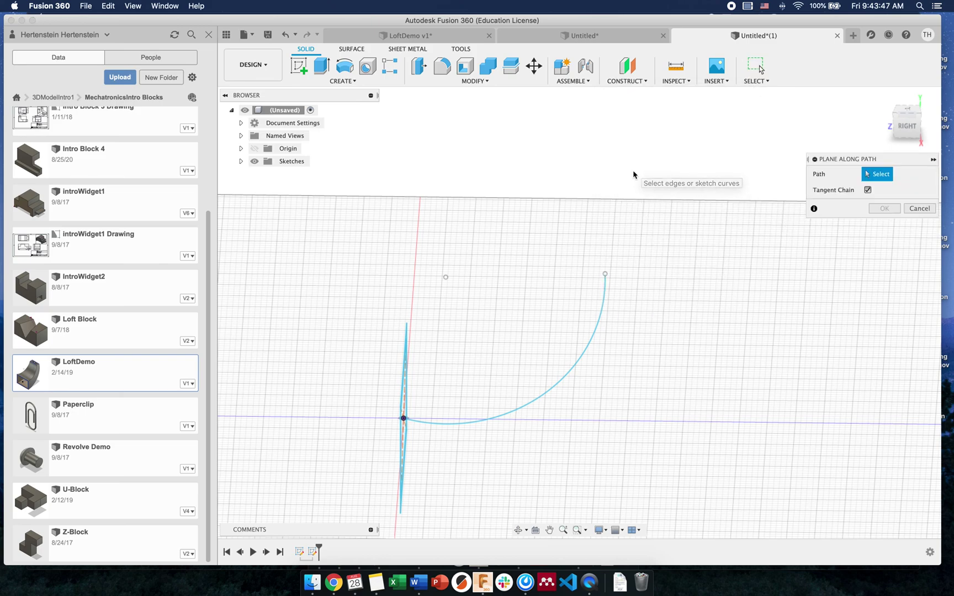
pyautogui.click(605, 310)
pyautogui.click(887, 222)
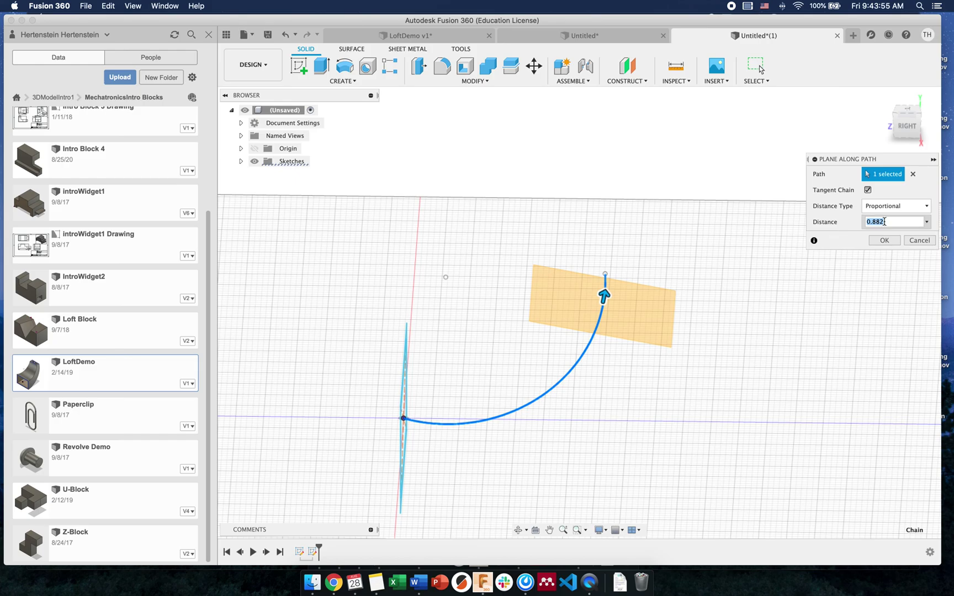
pyautogui.press('F11')
pyautogui.press('F11')
pyautogui.write('0.5')
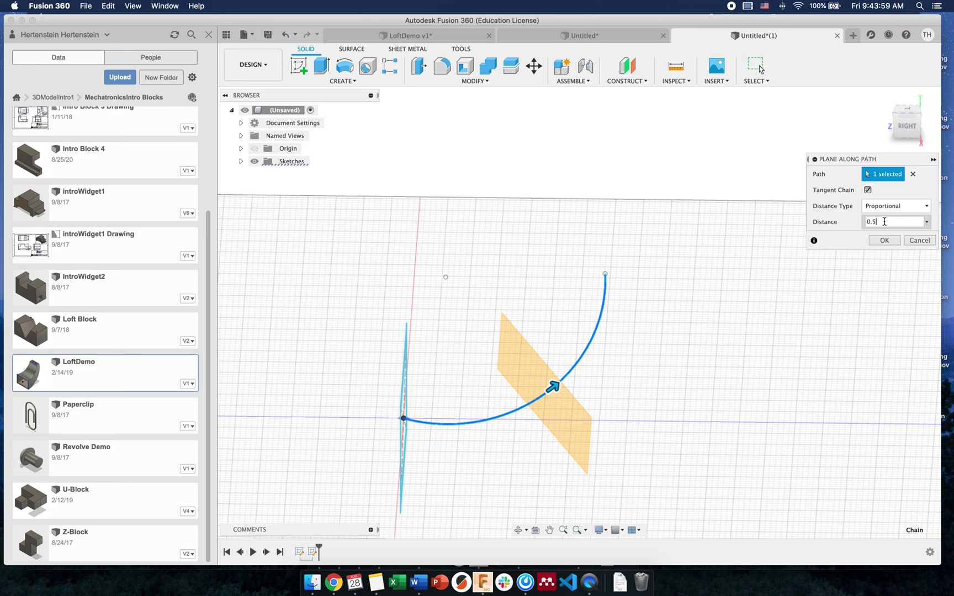
pyautogui.press('BackSpace')
pyautogui.write('1')
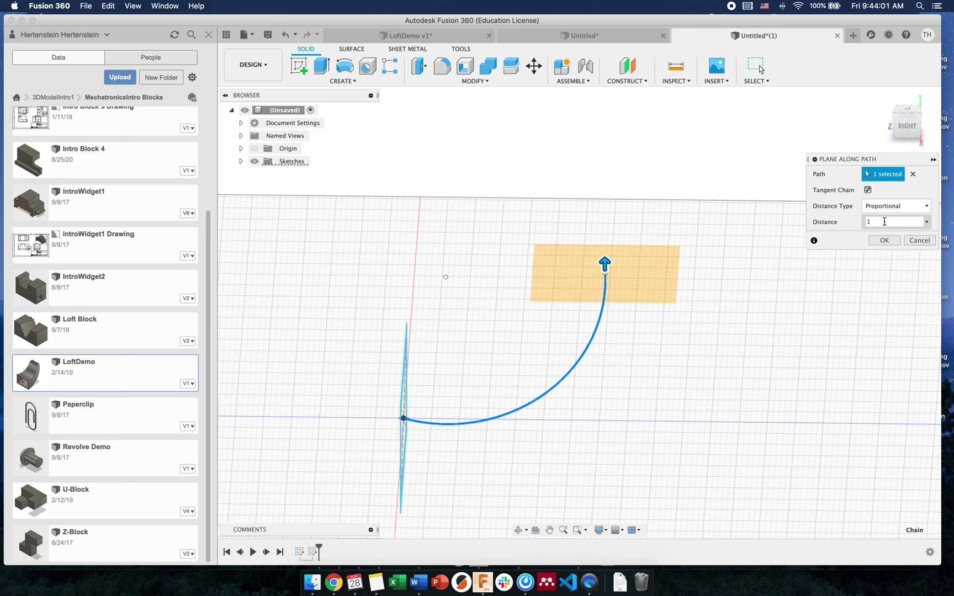
pyautogui.click(883, 241)
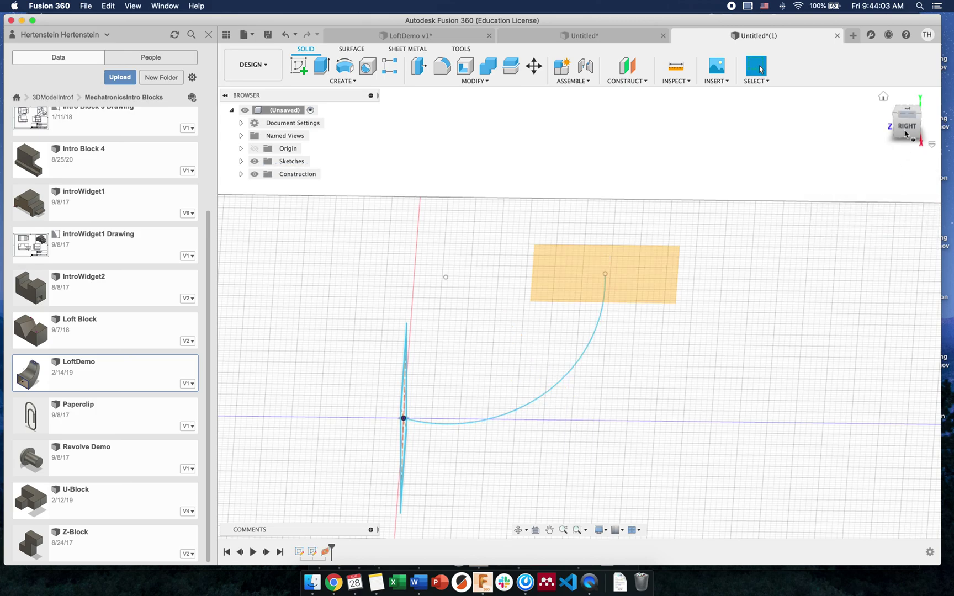
# Start a new sketch on the construction plane at the path's upper end.
pyautogui.click(901, 125)
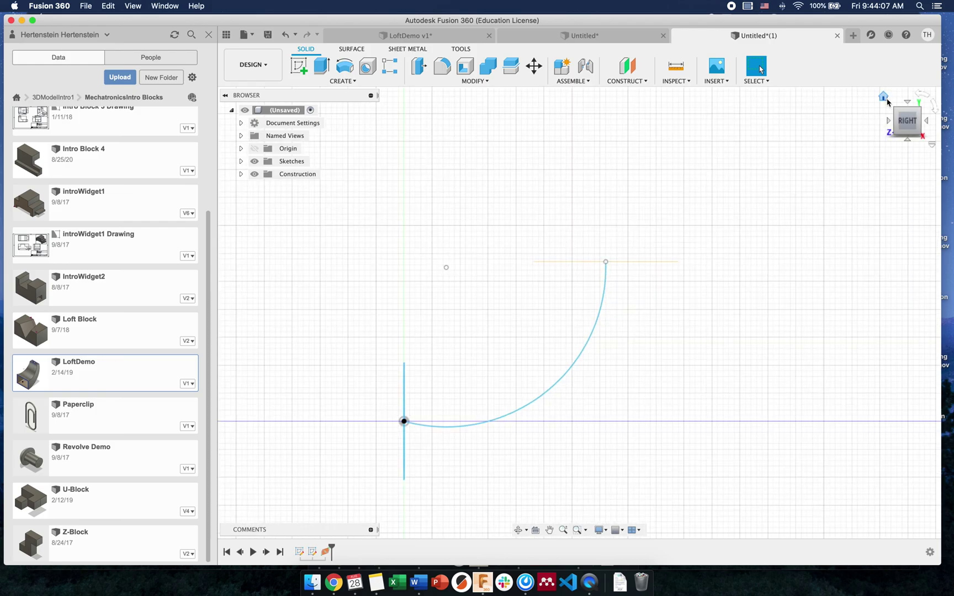
pyautogui.click(884, 98)
pyautogui.moveTo(624, 350)
pyautogui.keyDown('shift'); pyautogui.mouseDown(button='middle')
pyautogui.moveTo(676, 305)
pyautogui.moveTo(658, 333)
pyautogui.moveTo(594, 366)
pyautogui.moveTo(577, 388)
pyautogui.moveTo(601, 398)
pyautogui.mouseUp(button='middle'); pyautogui.keyUp('shift')
pyautogui.press('Escape')
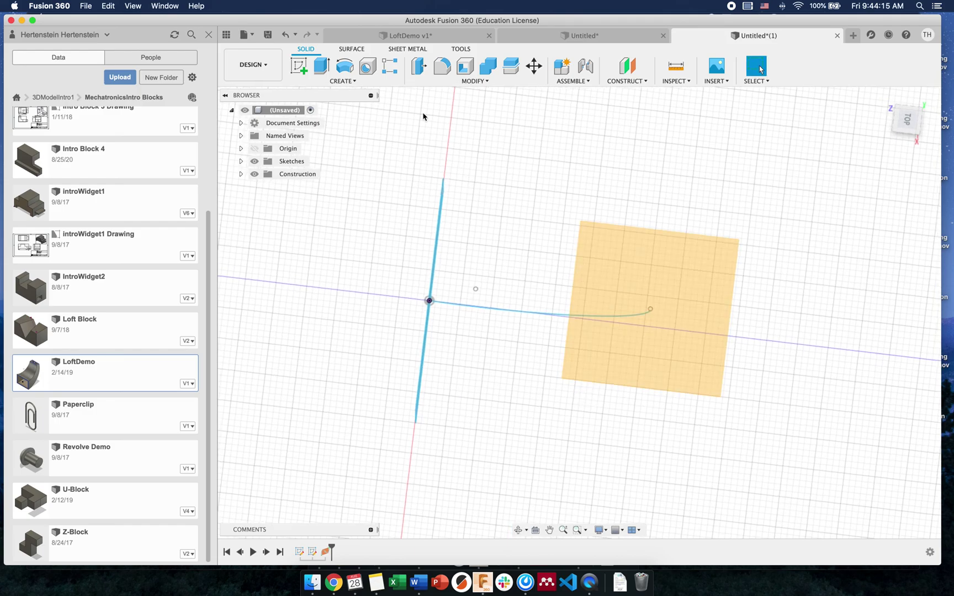
pyautogui.click(299, 66)
pyautogui.click(713, 370)
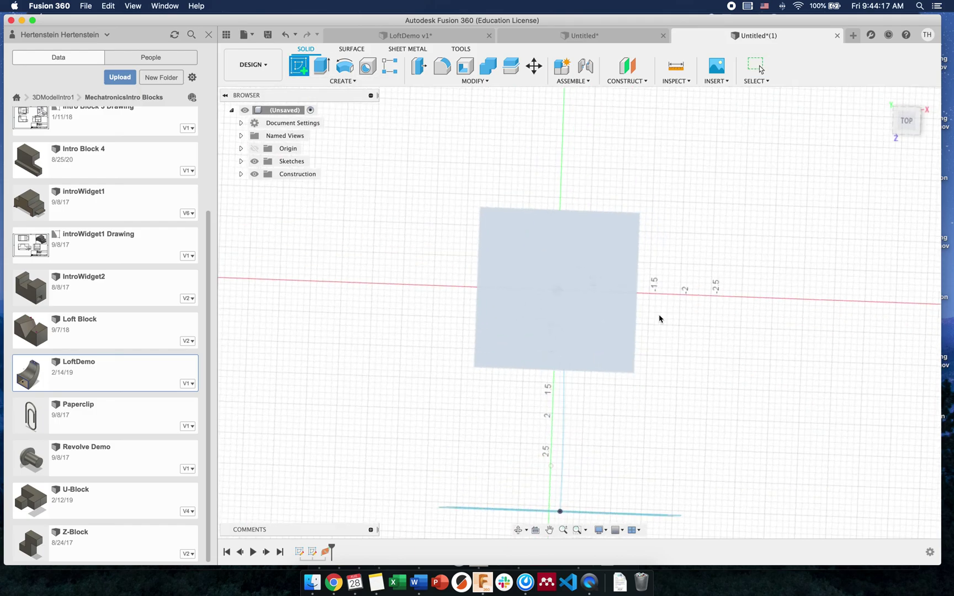
# Draw a center rectangle about 1.4 in wide by 0.44 in high, centered on the path's endpoint.
pyautogui.click(353, 81)
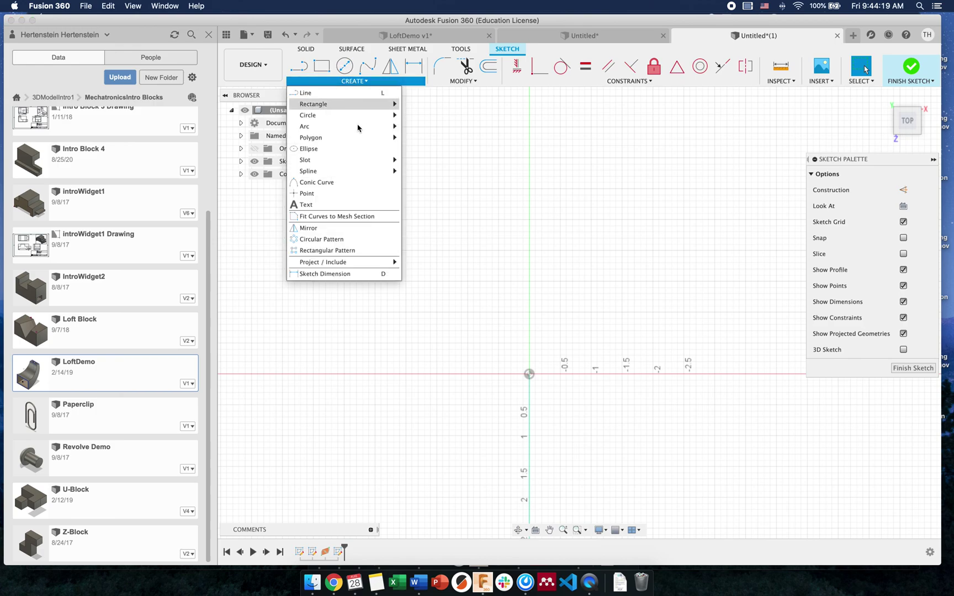
pyautogui.moveTo(356, 108)
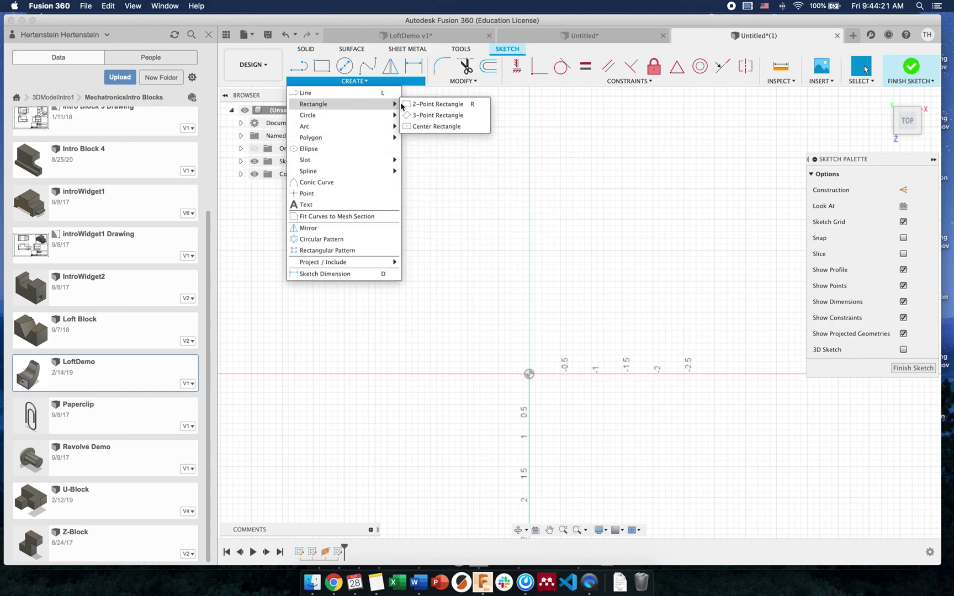
pyautogui.click(431, 126)
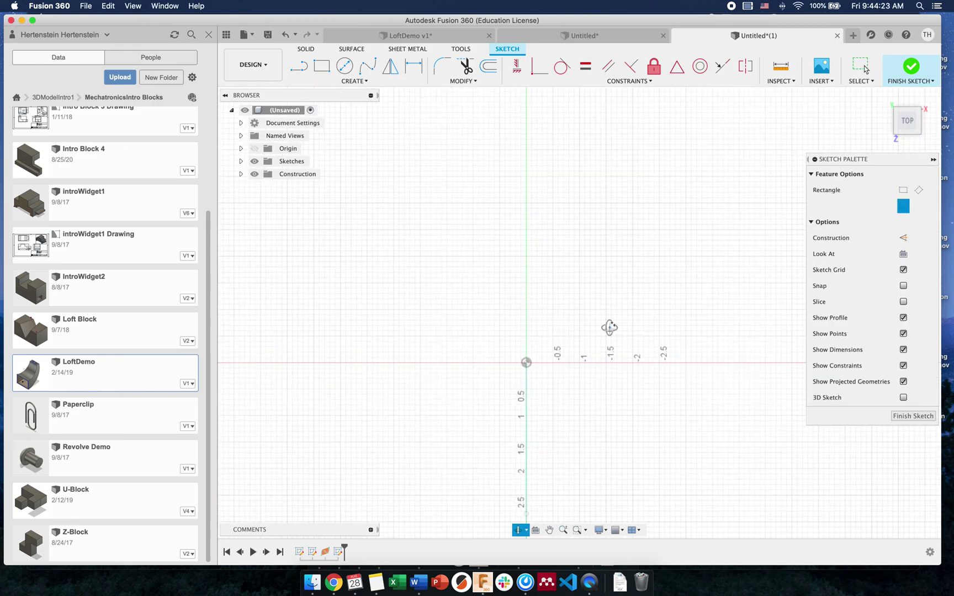
pyautogui.moveTo(609, 326)
pyautogui.keyDown('shift'); pyautogui.mouseDown(button='middle')
pyautogui.moveTo(608, 274)
pyautogui.moveTo(554, 330)
pyautogui.mouseUp(button='middle'); pyautogui.keyUp('shift')
pyautogui.scroll(-4, 538, 293)
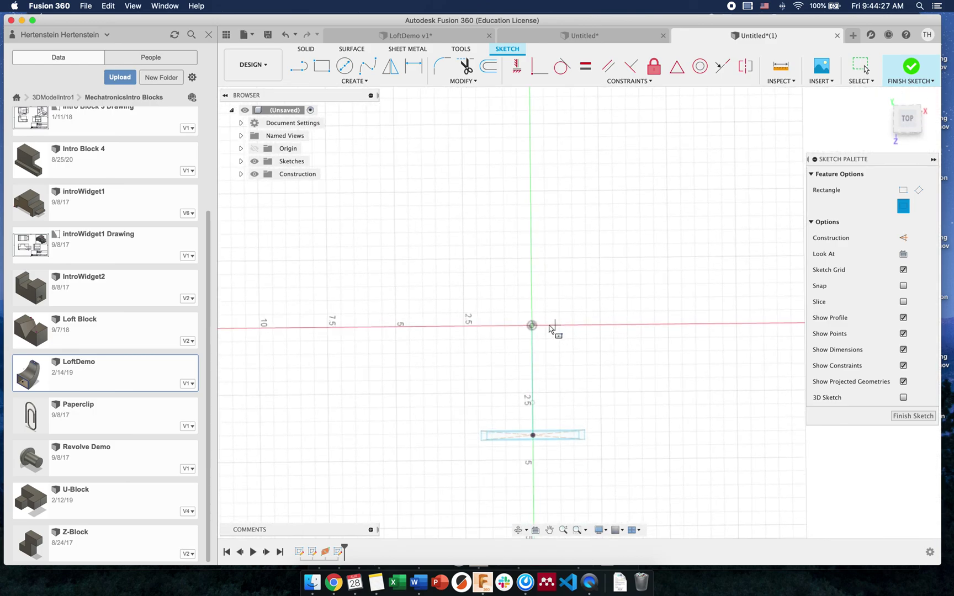
pyautogui.click(533, 326)
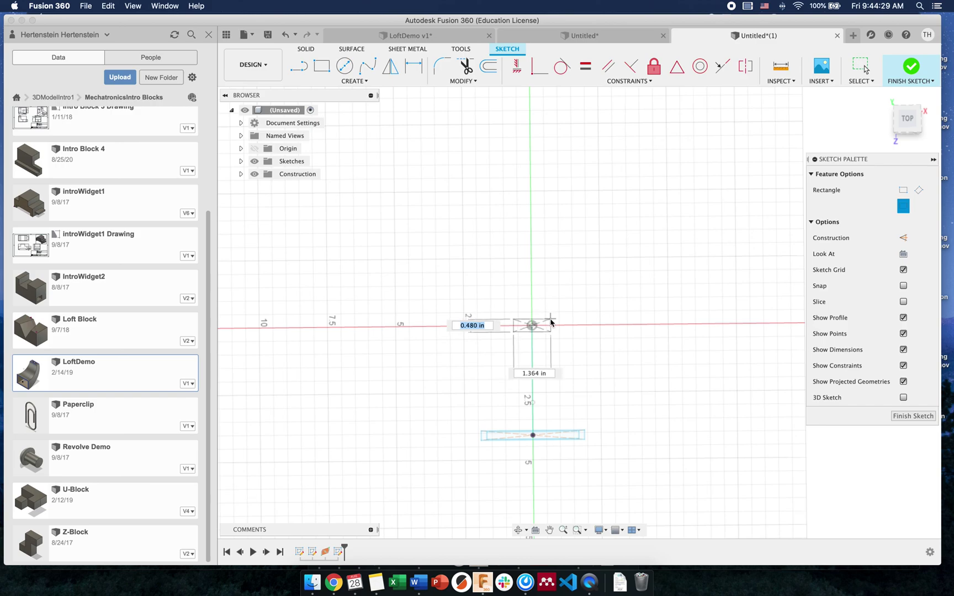
pyautogui.click(551, 323)
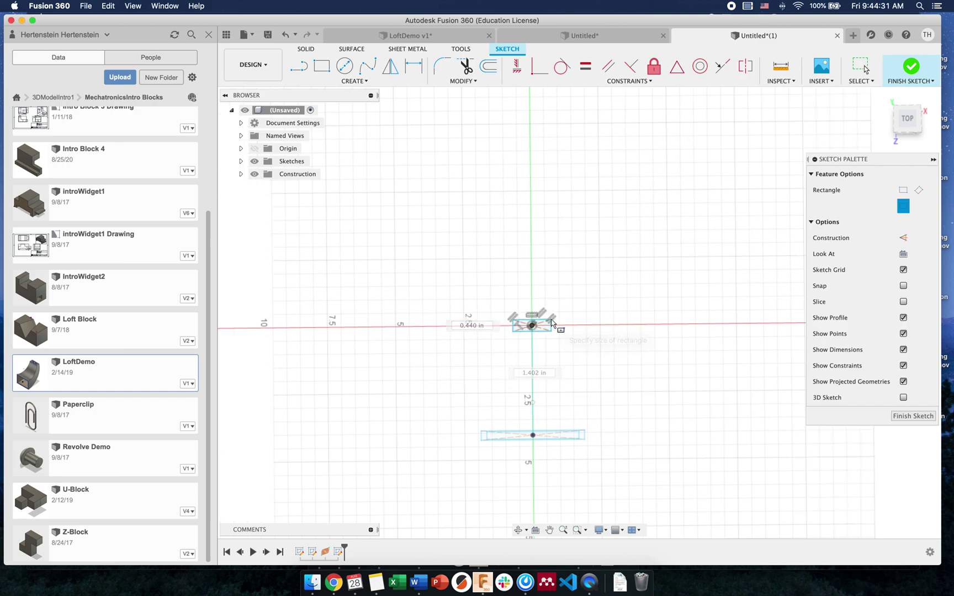
# Draw a slightly smaller concentric center rectangle inside the first one to form a thin frame, and finish the sketch.
pyautogui.scroll(-1, 527, 330)
pyautogui.scroll(5, 527, 330)
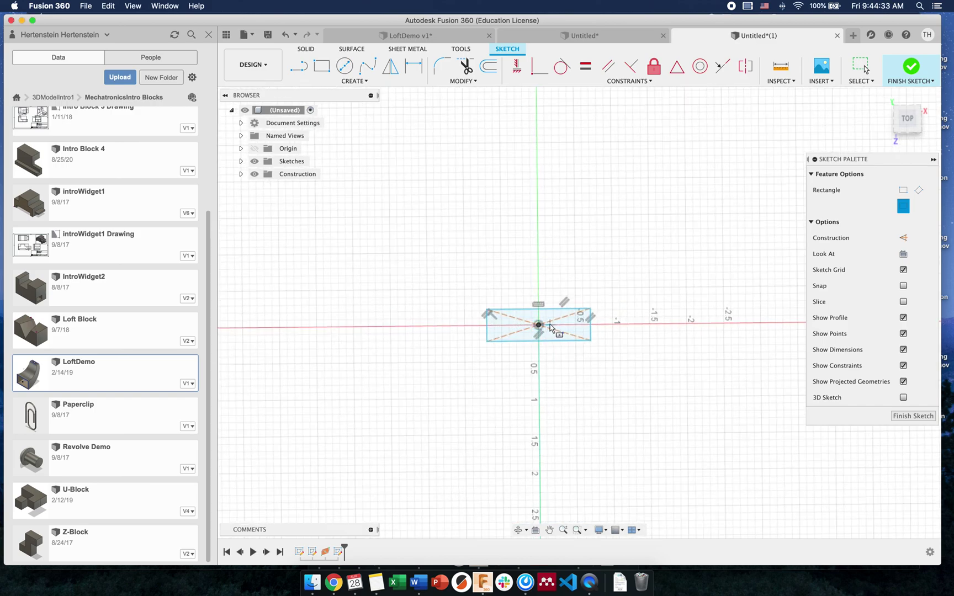
pyautogui.click(540, 326)
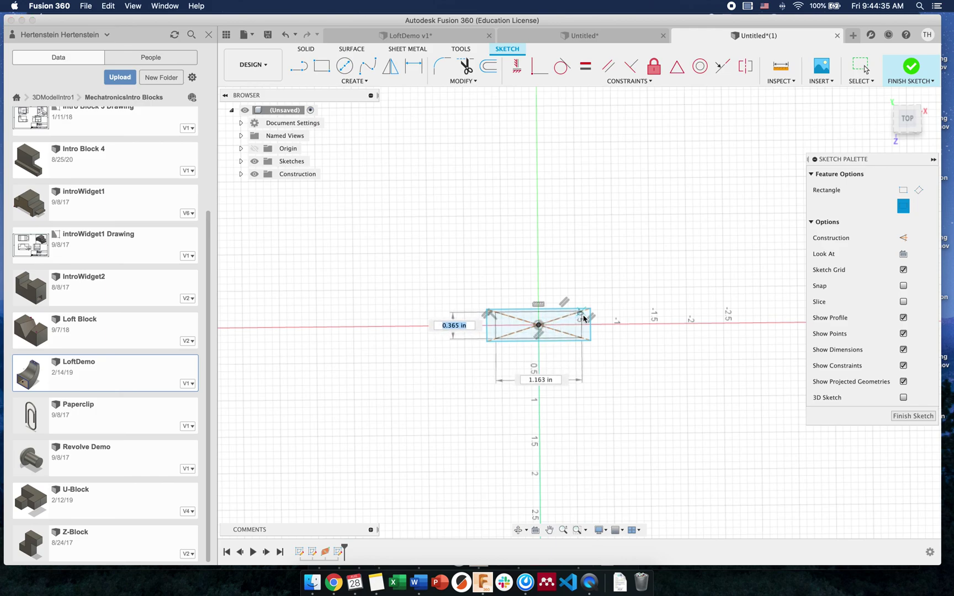
pyautogui.scroll(5, 581, 320)
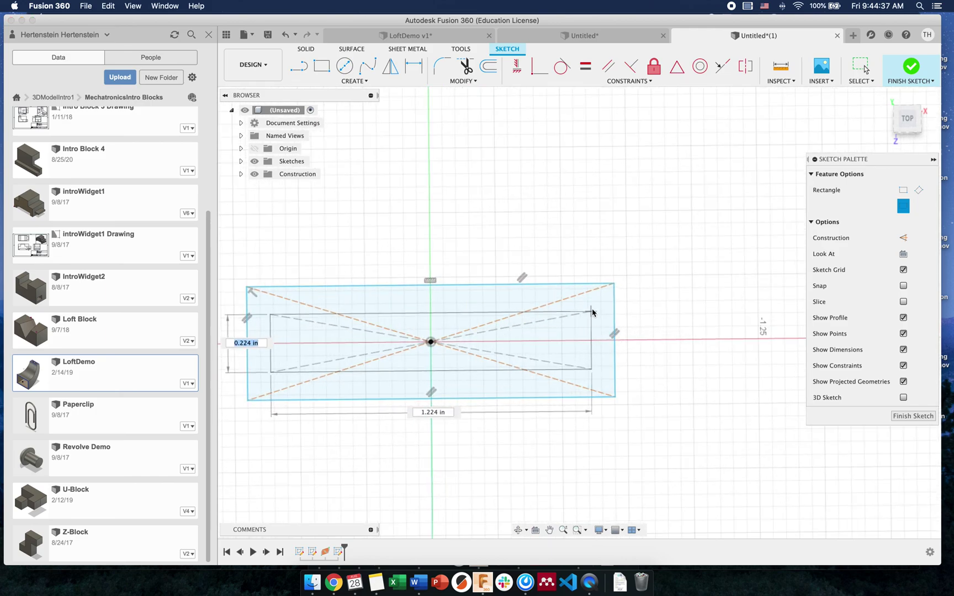
pyautogui.click(602, 299)
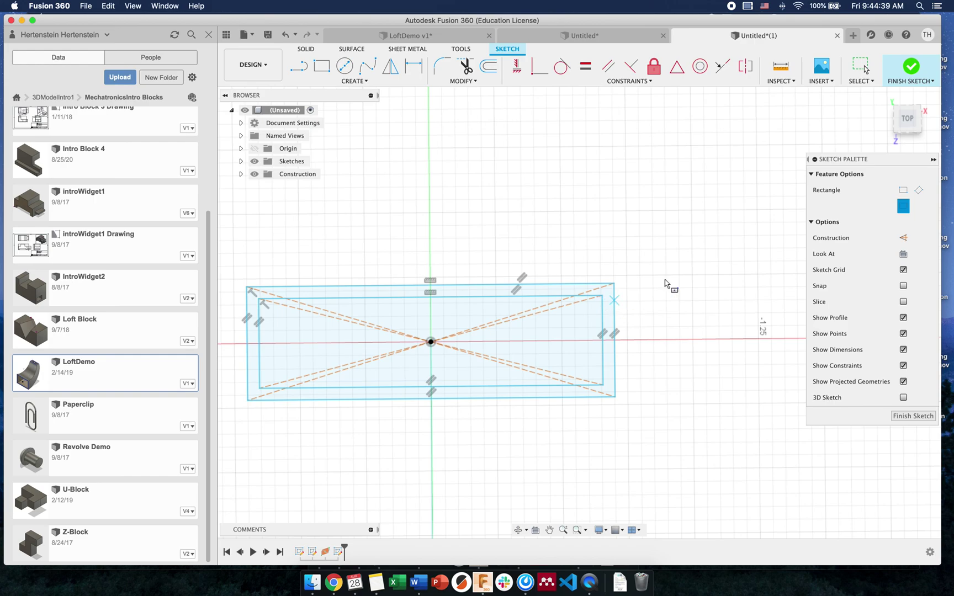
pyautogui.click(911, 73)
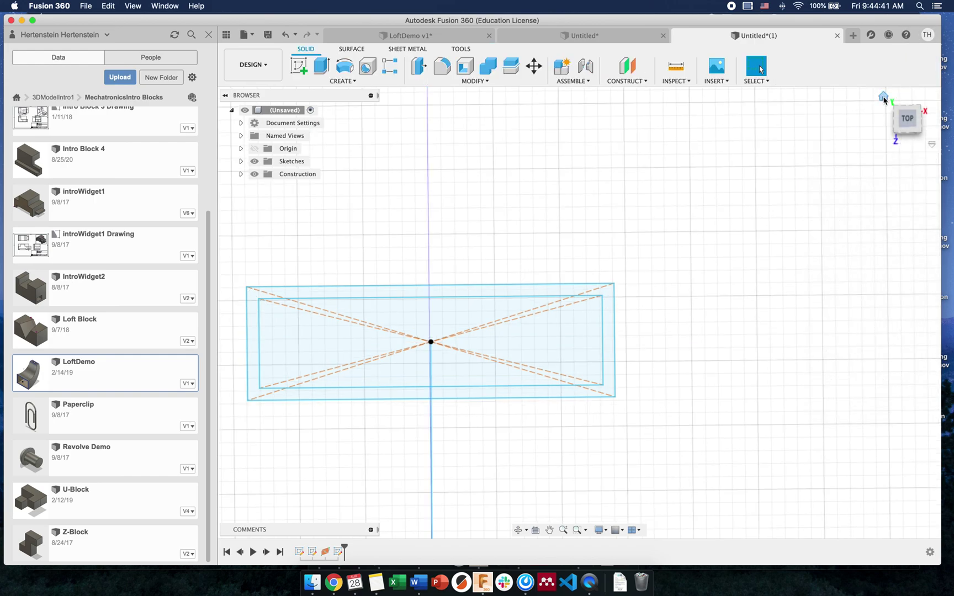
# Start a Loft using the large rectangular frame and the small frame at the arc's upper end as its two profiles.
pyautogui.click(883, 98)
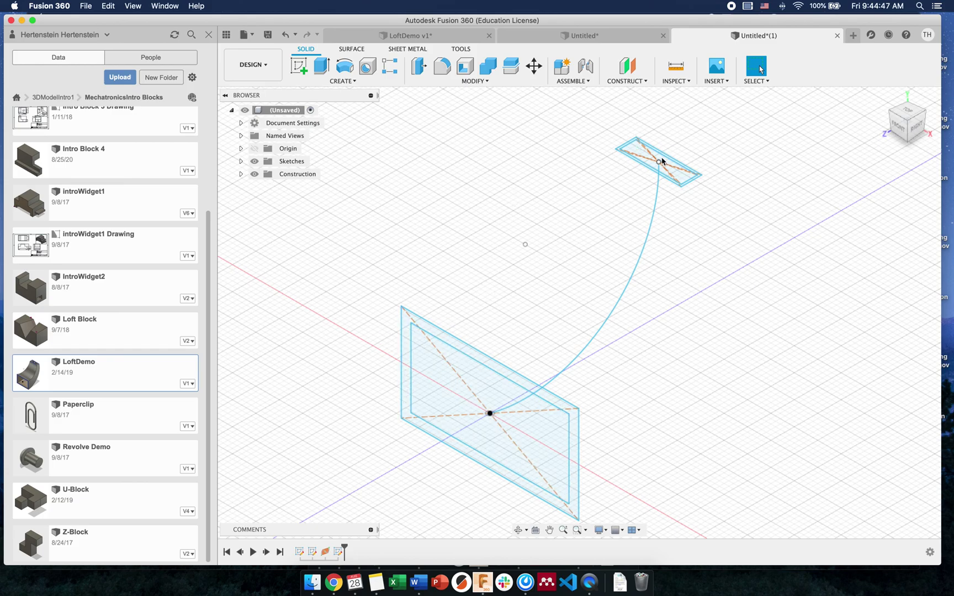
pyautogui.scroll(-2, 690, 105)
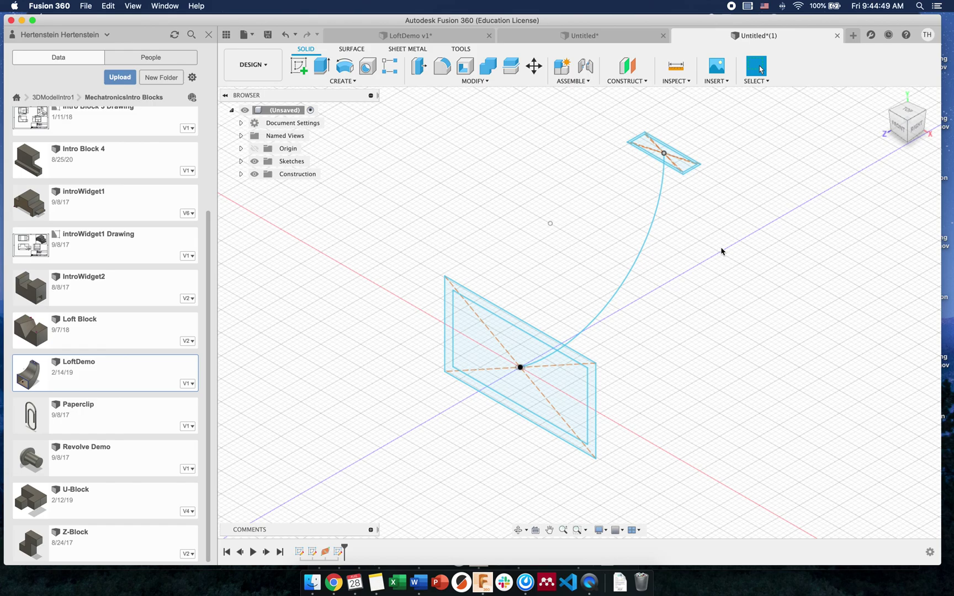
pyautogui.moveTo(708, 243)
pyautogui.keyDown('shift'); pyautogui.mouseDown(button='middle')
pyautogui.moveTo(656, 222)
pyautogui.moveTo(693, 234)
pyautogui.mouseUp(button='middle'); pyautogui.keyUp('shift')
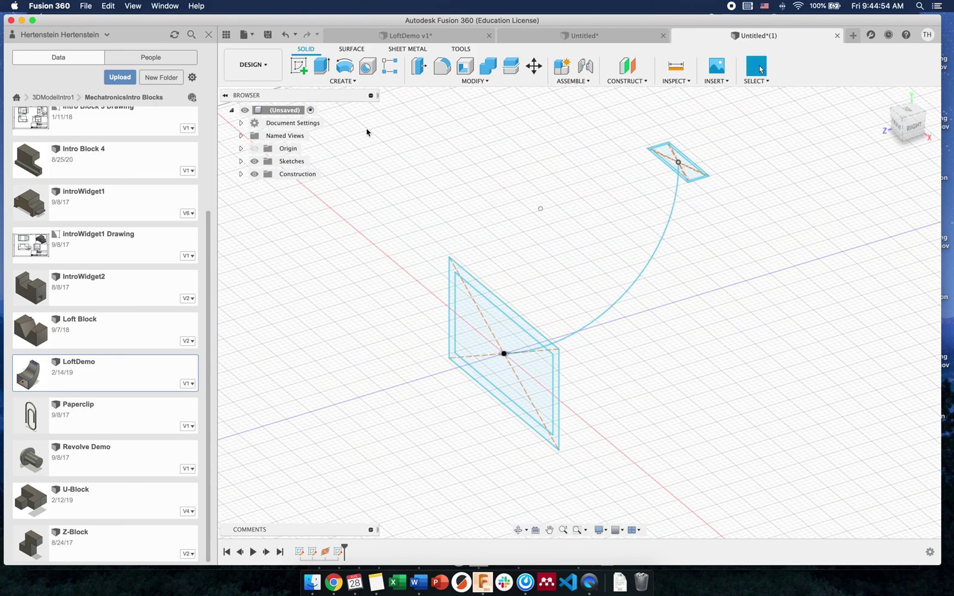
pyautogui.click(342, 81)
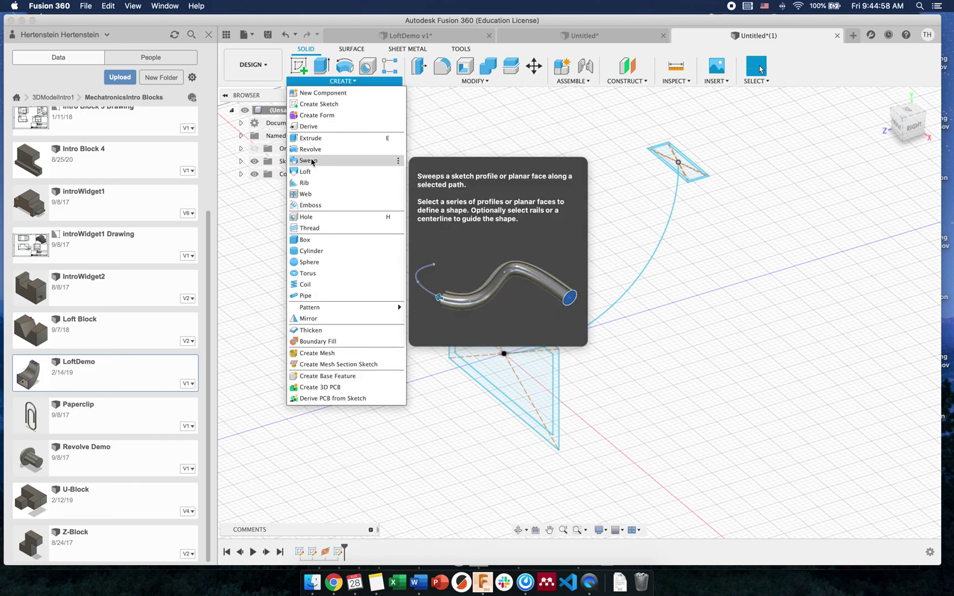
pyautogui.click(307, 175)
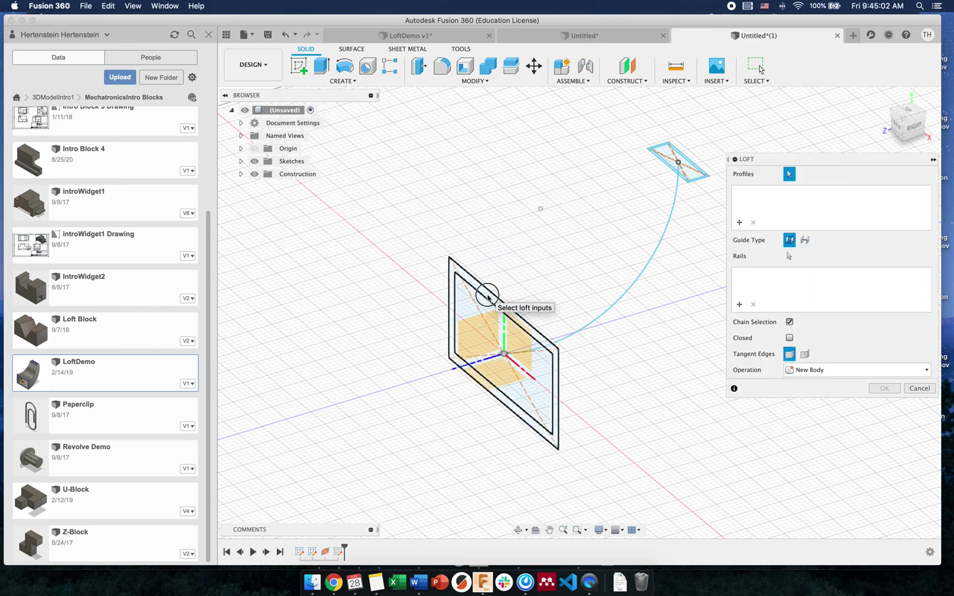
pyautogui.click(487, 298)
pyautogui.scroll(-3, 679, 176)
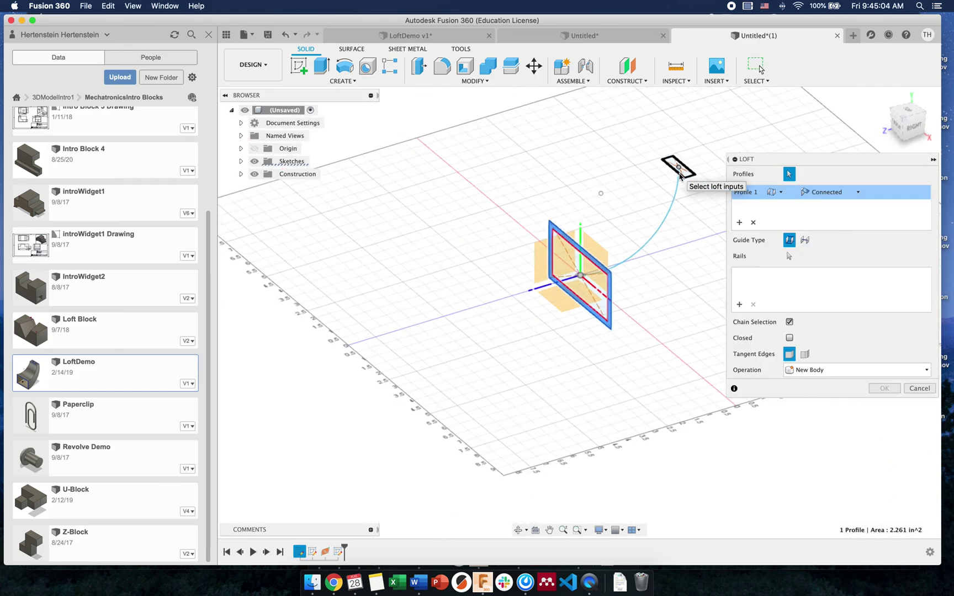
pyautogui.scroll(5, 679, 176)
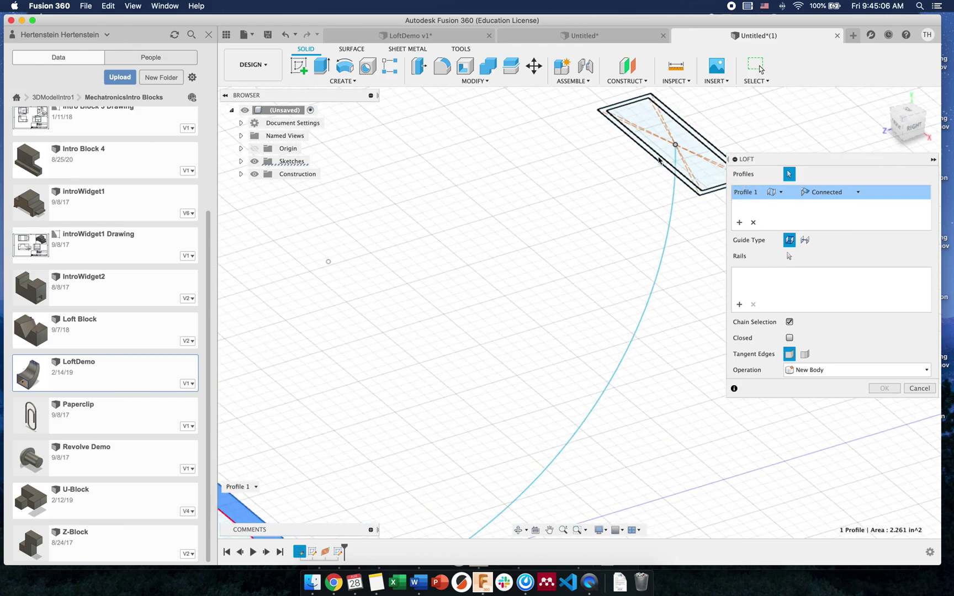
pyautogui.click(659, 160)
pyautogui.scroll(-5, 469, 260)
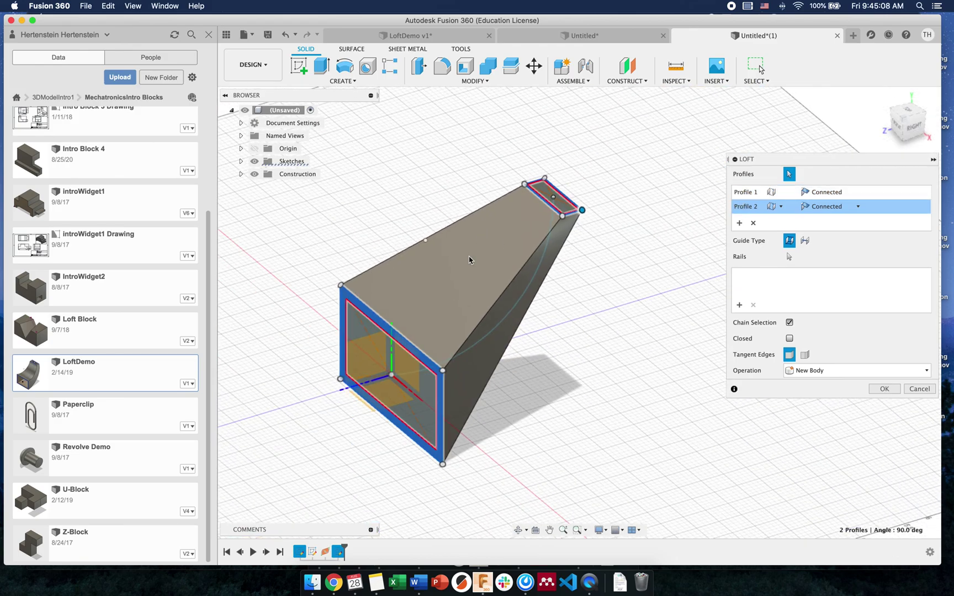
# Guide the loft with the arc as its centerline and create it as a new body.
pyautogui.moveTo(524, 359)
pyautogui.keyDown('shift'); pyautogui.mouseDown(button='middle')
pyautogui.moveTo(494, 340)
pyautogui.moveTo(539, 356)
pyautogui.mouseUp(button='middle'); pyautogui.keyUp('shift')
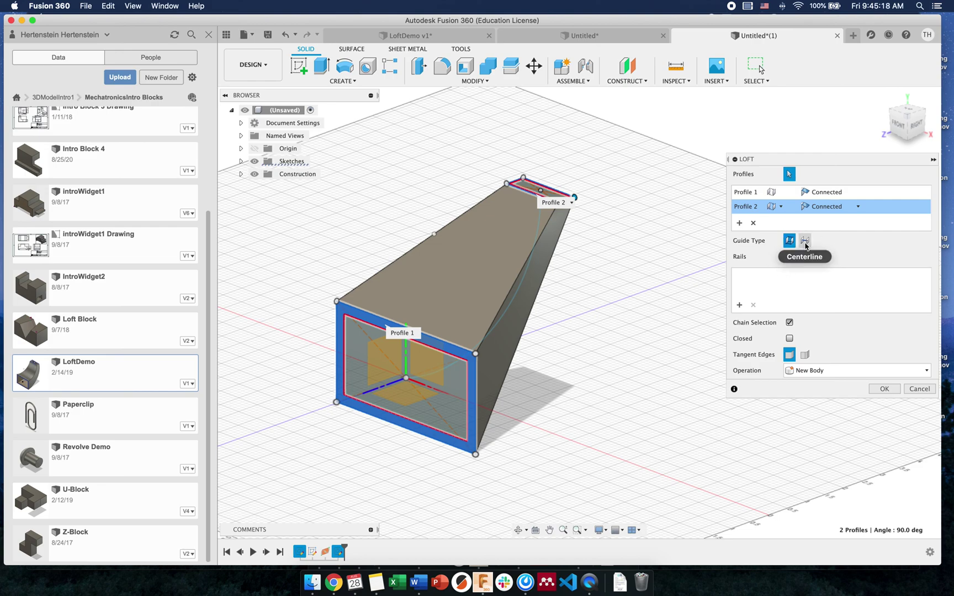
pyautogui.click(804, 241)
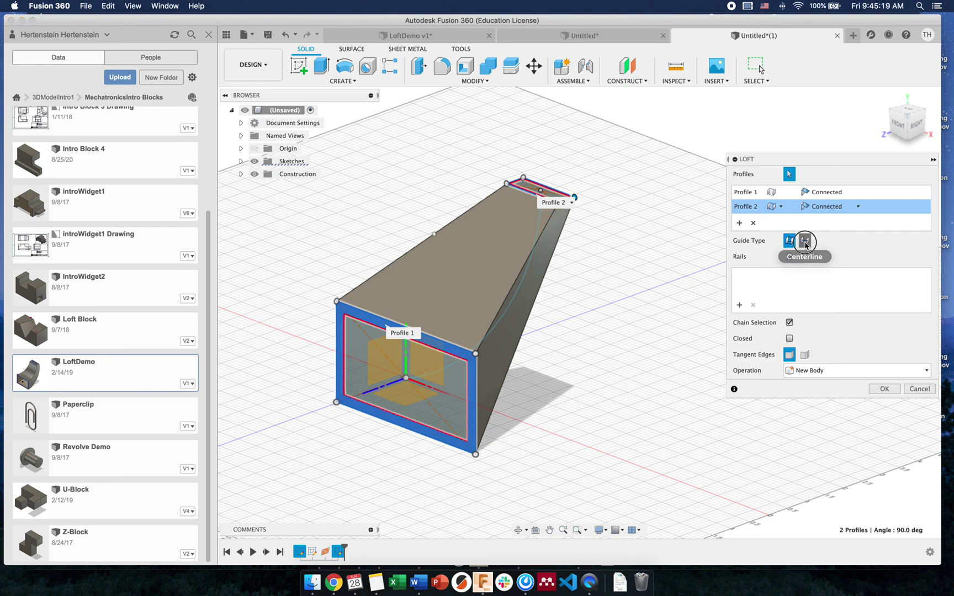
pyautogui.click(517, 299)
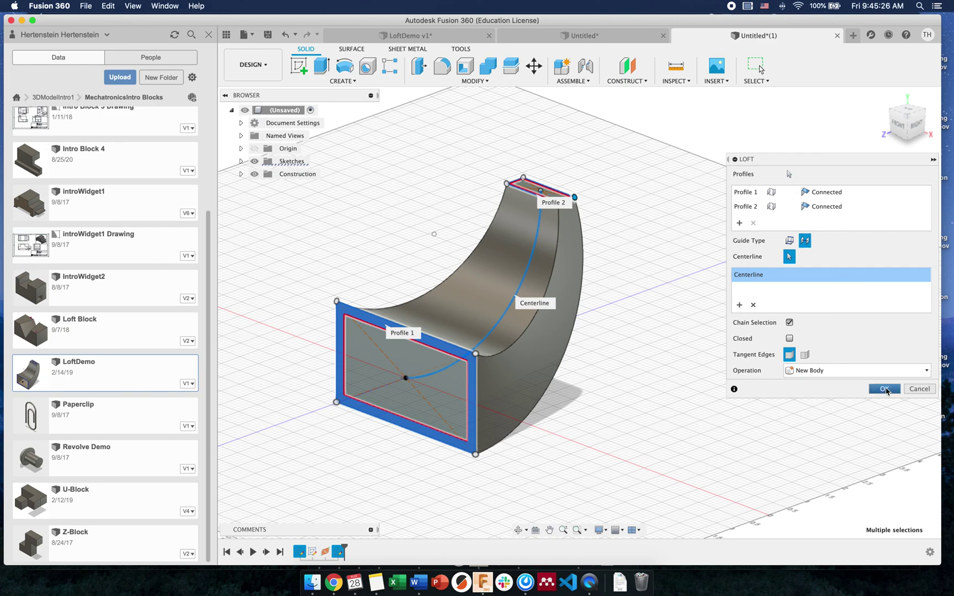
pyautogui.click(885, 389)
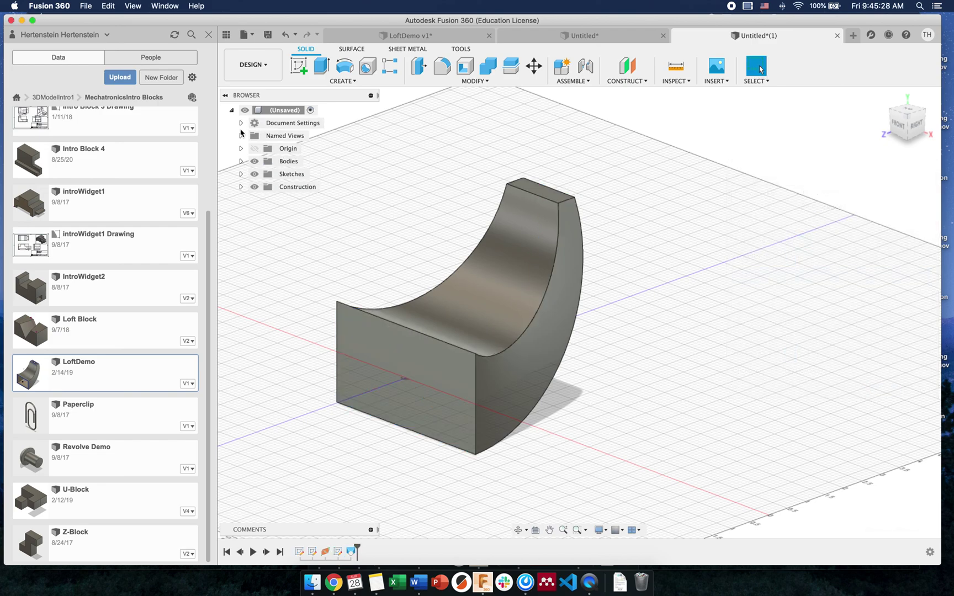
# Show Sketch1, Sketch2 and Sketch3 again on the lofted body.
pyautogui.click(240, 174)
pyautogui.click(264, 187)
pyautogui.click(264, 200)
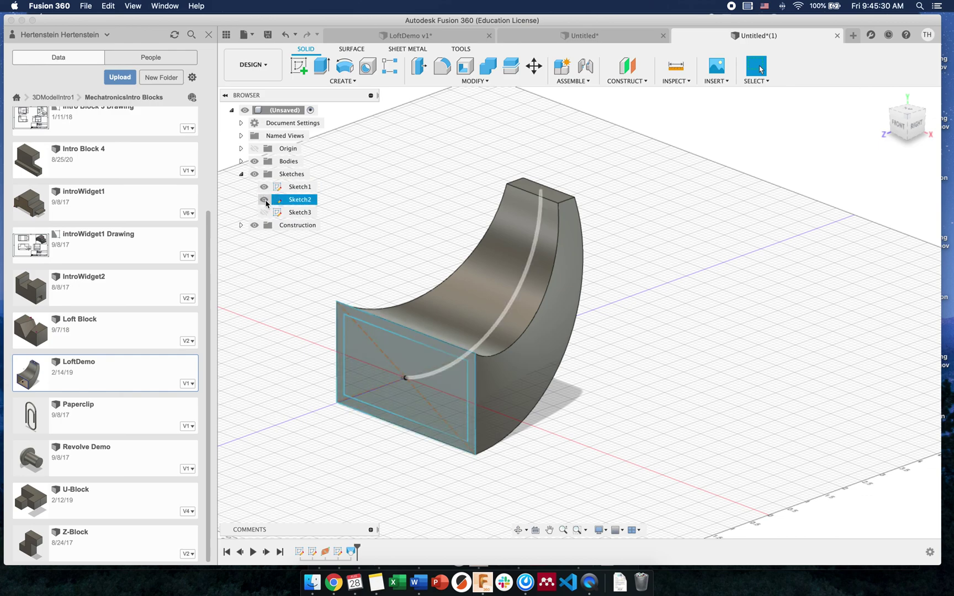
pyautogui.click(264, 212)
pyautogui.click(399, 167)
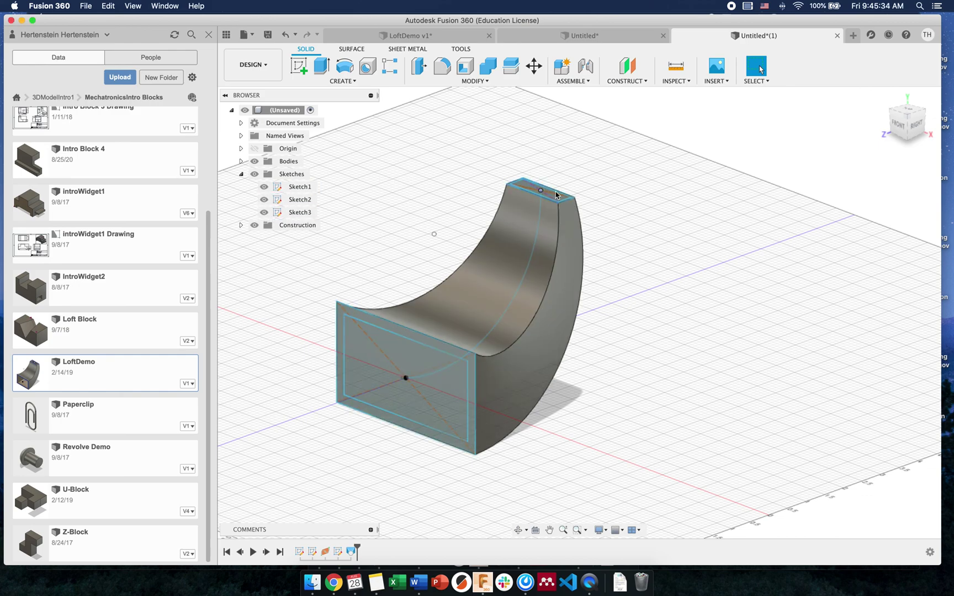
# Start a second Loft from the inner rectangle of the large end to the inner rectangle of the small end.
pyautogui.click(358, 81)
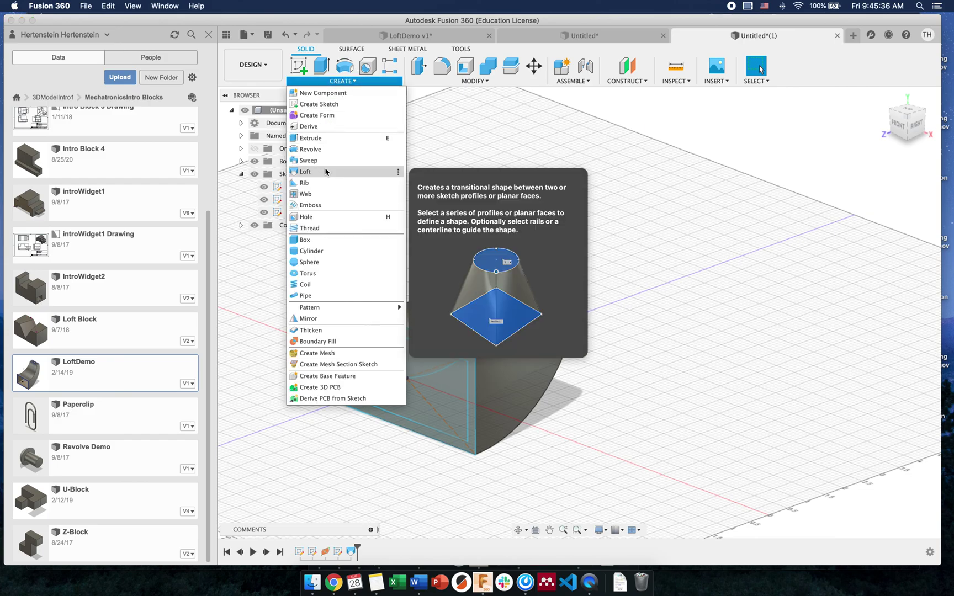
pyautogui.click(305, 172)
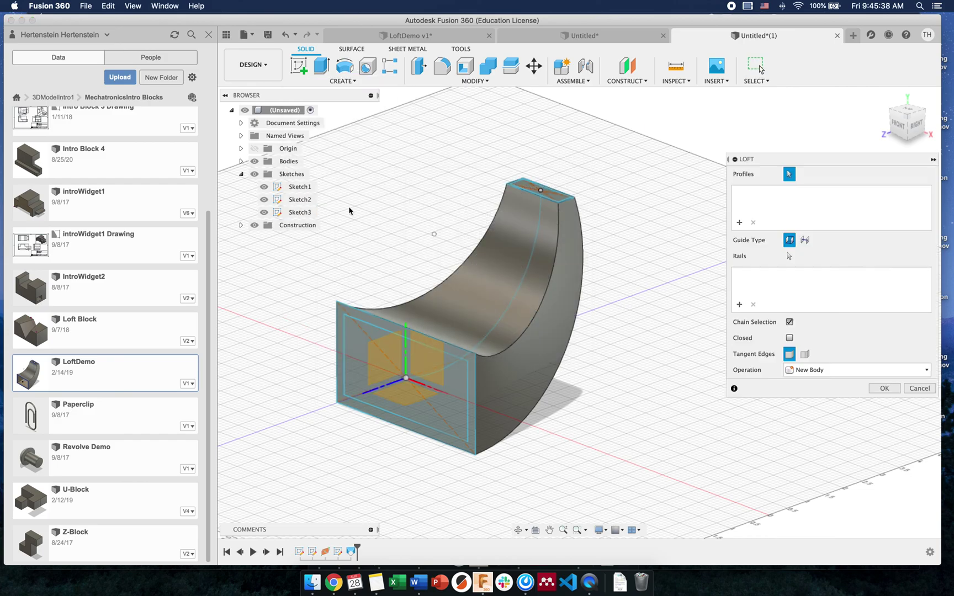
pyautogui.click(445, 403)
pyautogui.scroll(5, 554, 192)
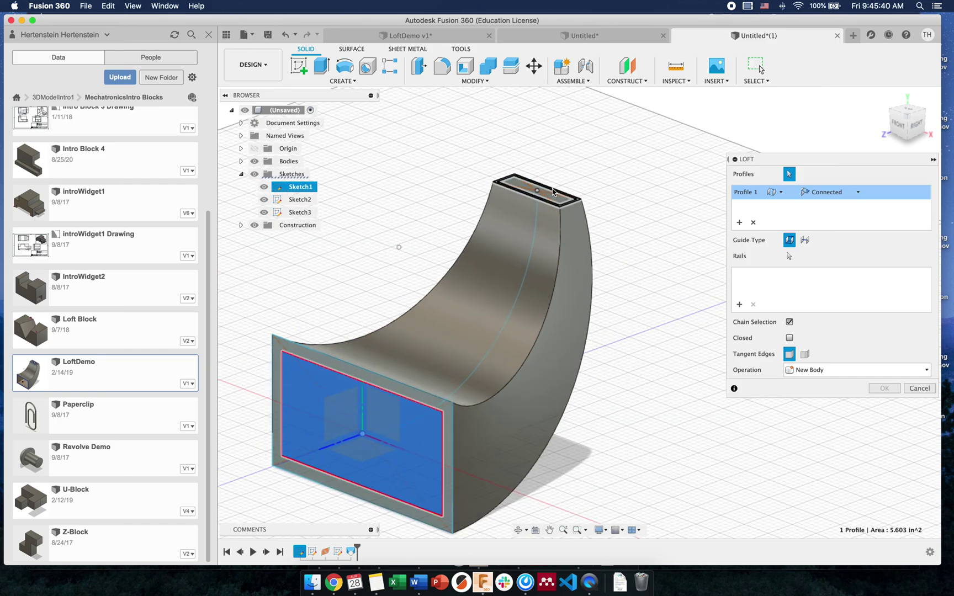
pyautogui.click(553, 212)
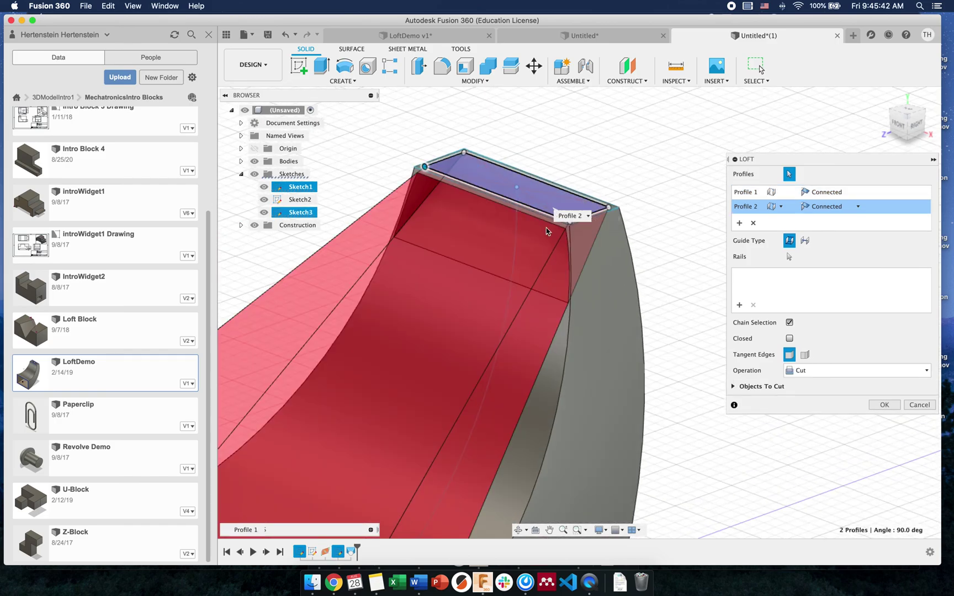
pyautogui.scroll(3, 496, 188)
pyautogui.scroll(-3, 472, 175)
pyautogui.scroll(-5, 472, 175)
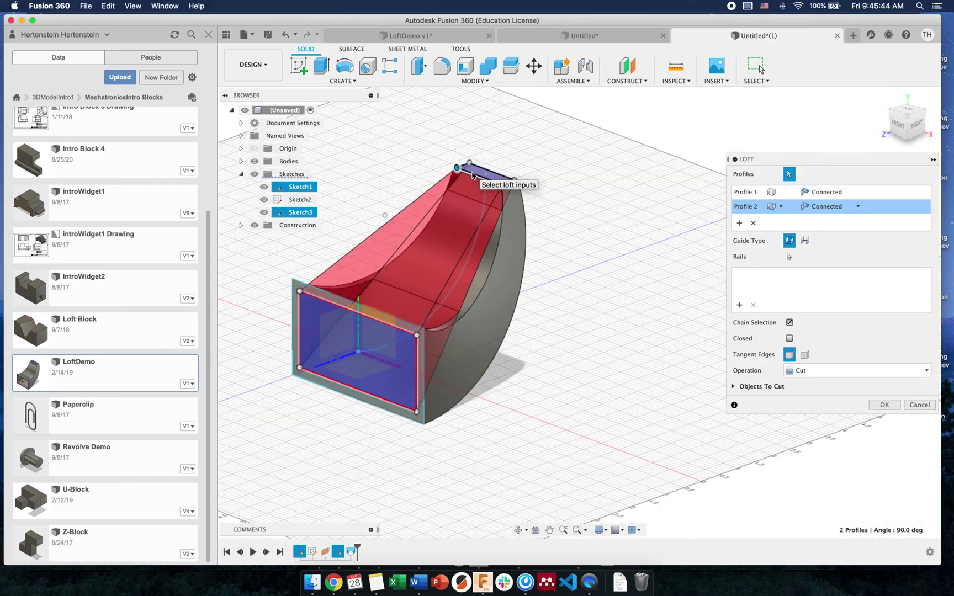
# Use the arc as the second loft's centerline and apply it as a Cut to hollow out the body.
pyautogui.click(802, 243)
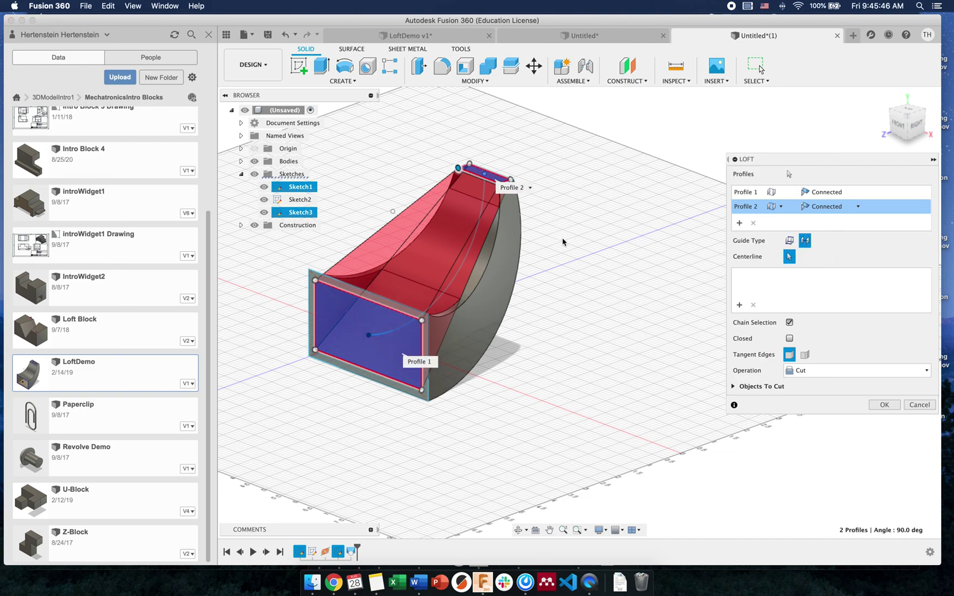
pyautogui.click(460, 271)
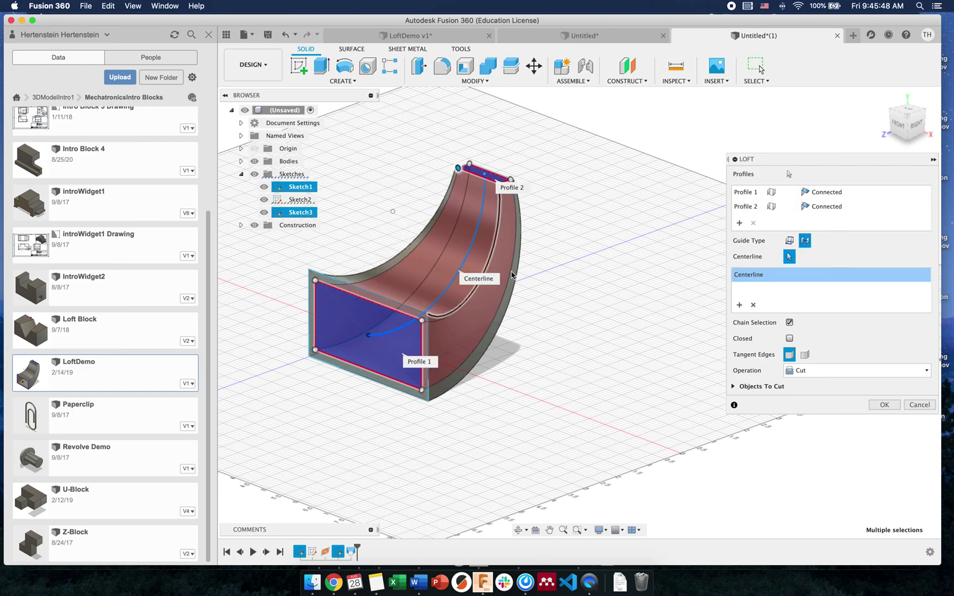
pyautogui.click(884, 405)
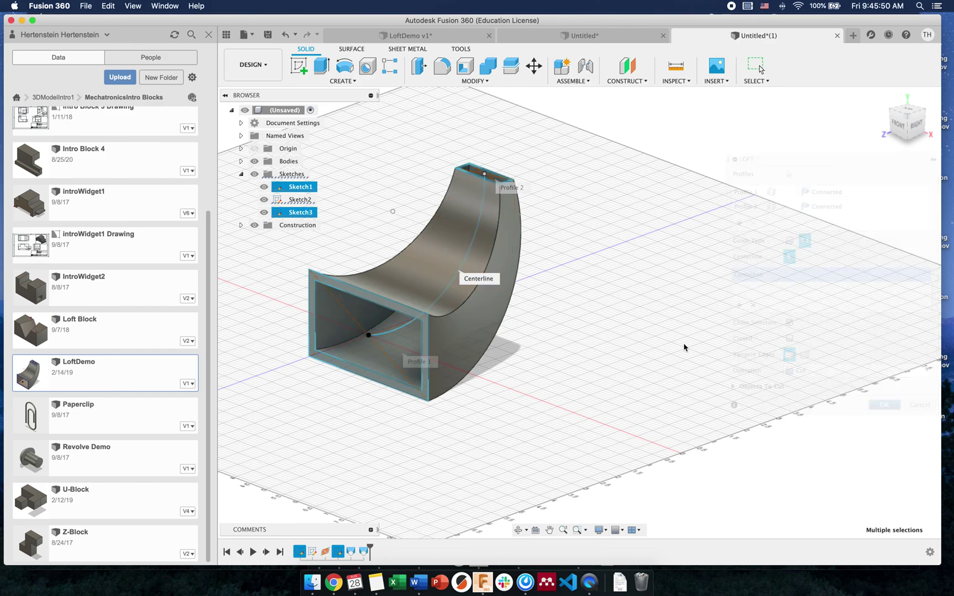
# Hide Sketch1, Sketch2 and Sketch3 so only the hollow curved part is displayed.
pyautogui.keyDown('shift'); pyautogui.moveTo(605, 343); pyautogui.dragTo(506, 315, button='middle'); pyautogui.keyUp('shift')
pyautogui.click(264, 187)
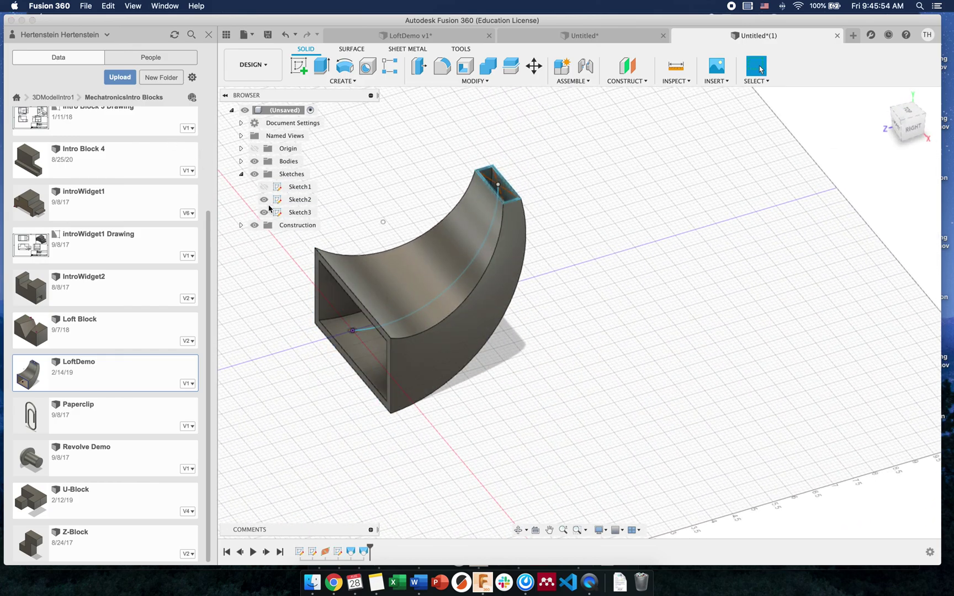
pyautogui.click(264, 200)
pyautogui.click(264, 212)
pyautogui.moveTo(346, 191); pyautogui.dragTo(473, 260, button='middle')
pyautogui.scroll(-1, 489, 283)
pyautogui.scroll(3, 478, 277)
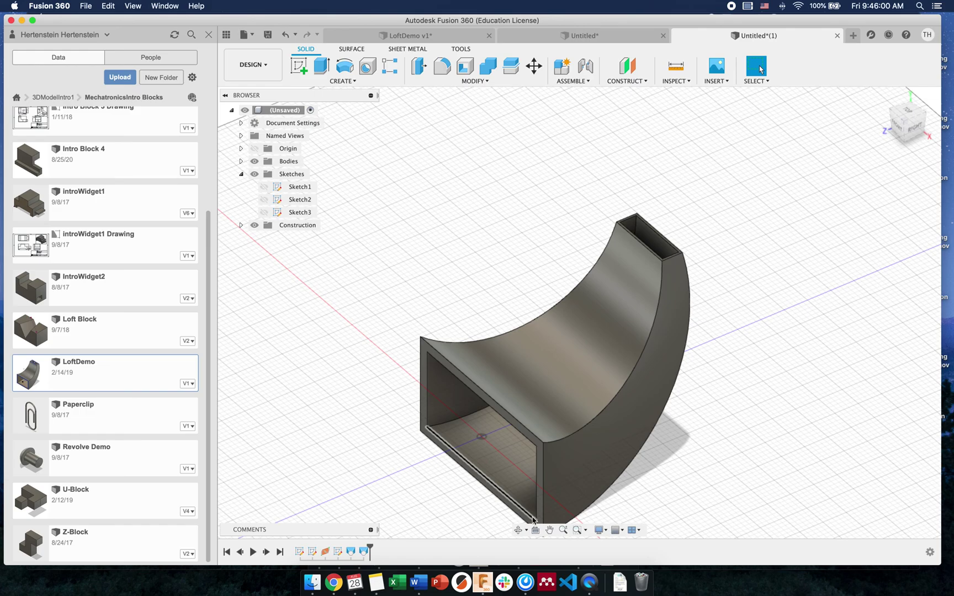